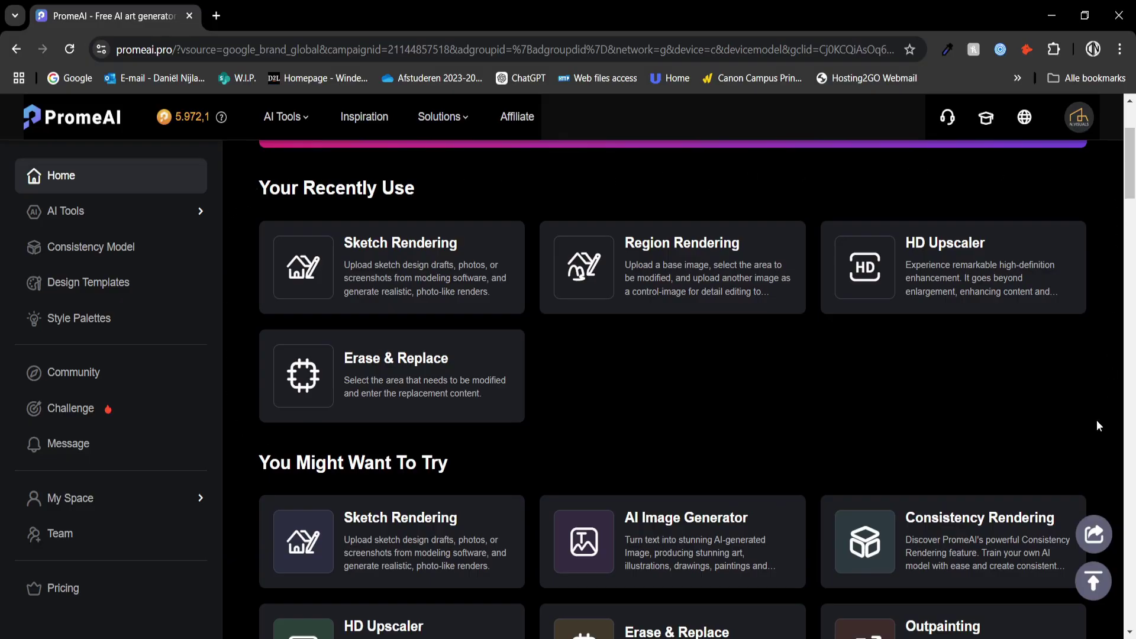
Go to the Inspiration Design ideas page and open its Architecture category.
drag(1131, 180, 1132, 206)
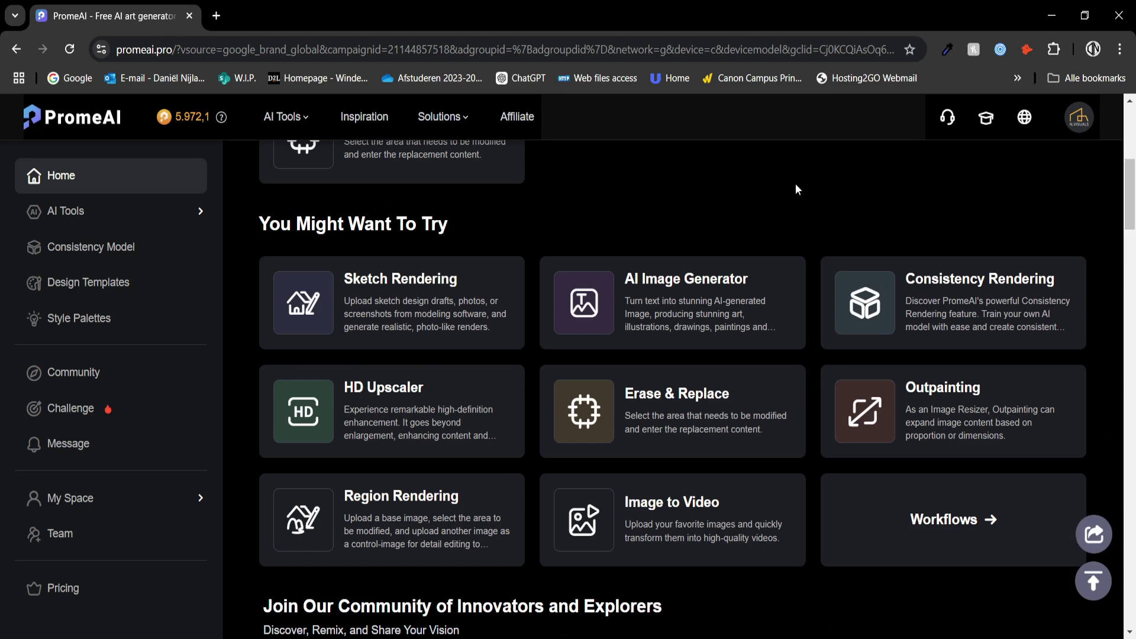
scroll(223, 170, up, 7)
mouse_move(296, 118)
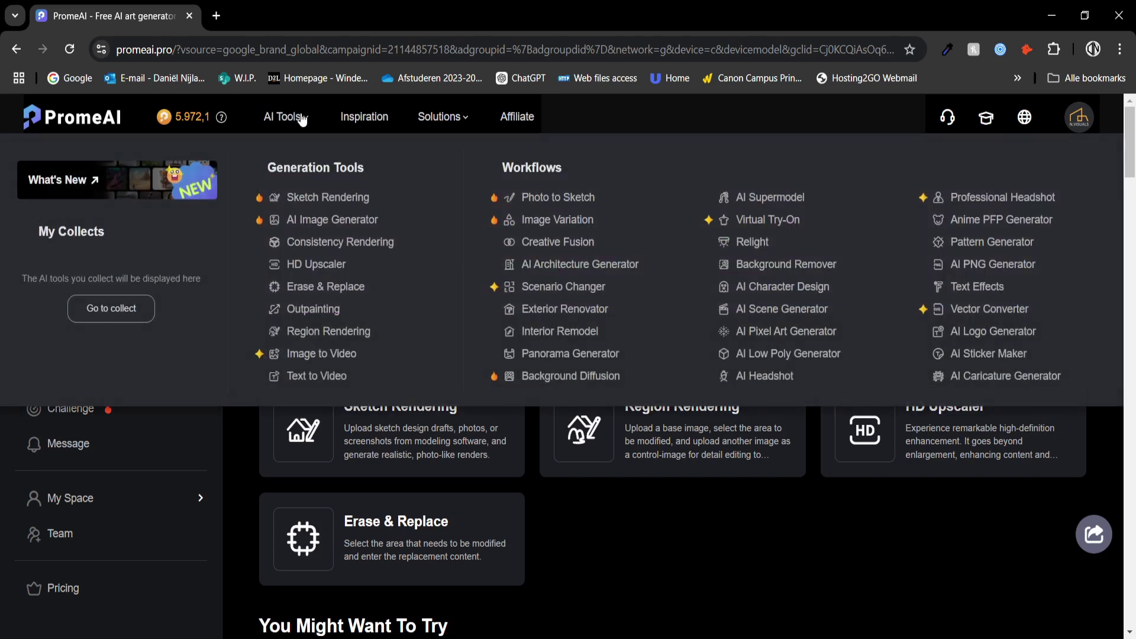
click(301, 119)
click(365, 120)
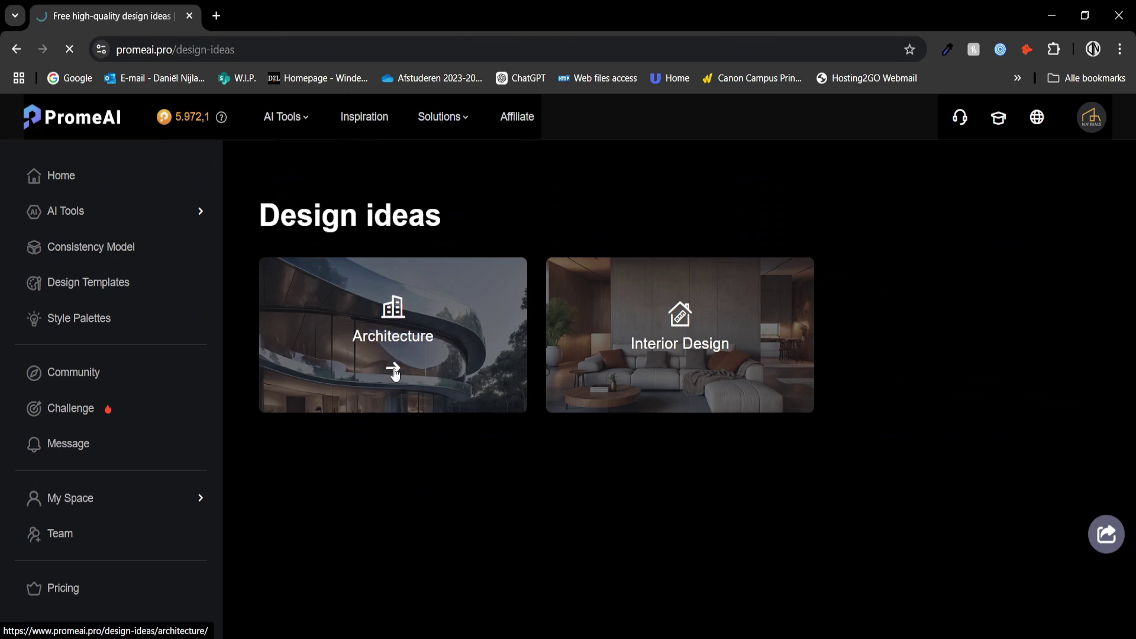
click(395, 374)
Leave Architecture for the Interior Design ideas, then move on to the AI Tools collection.
key(alt+Left)
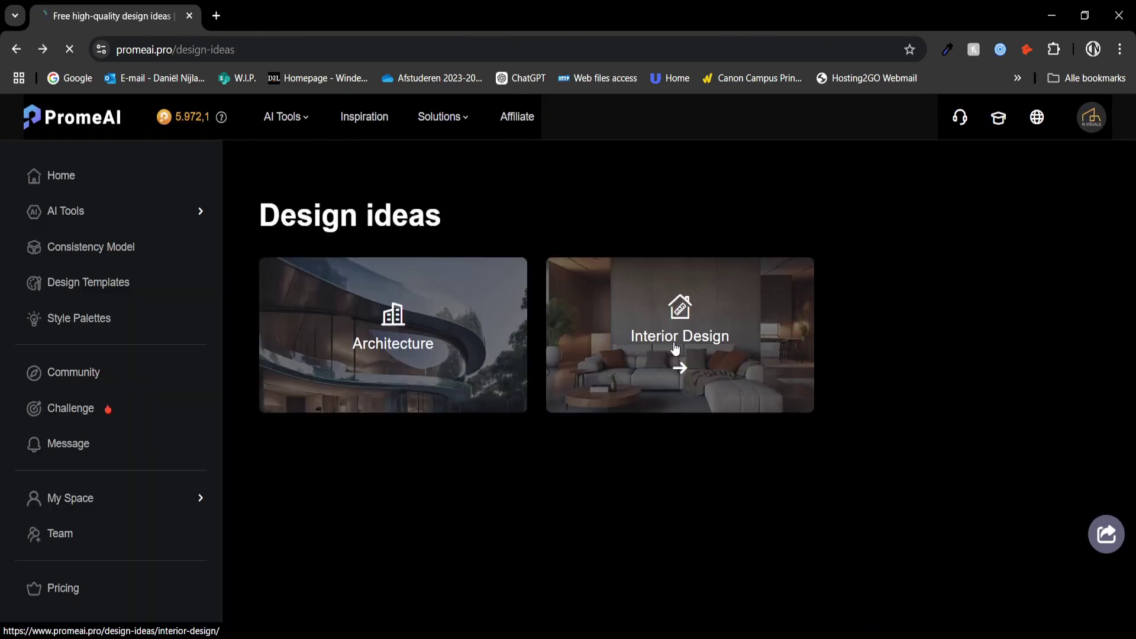
click(676, 347)
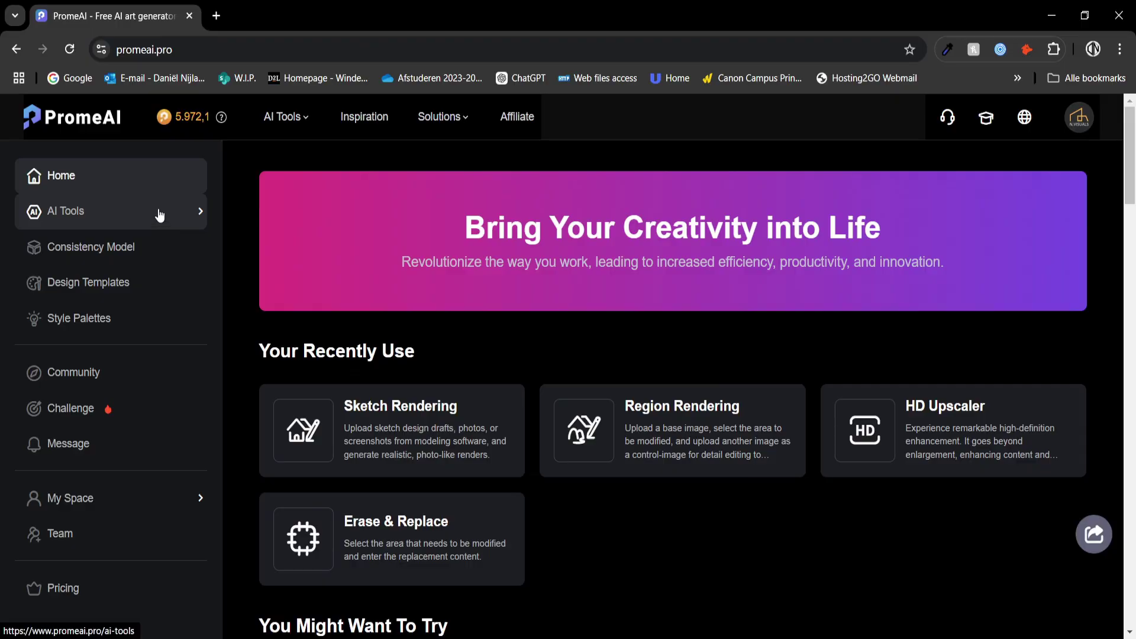
click(160, 215)
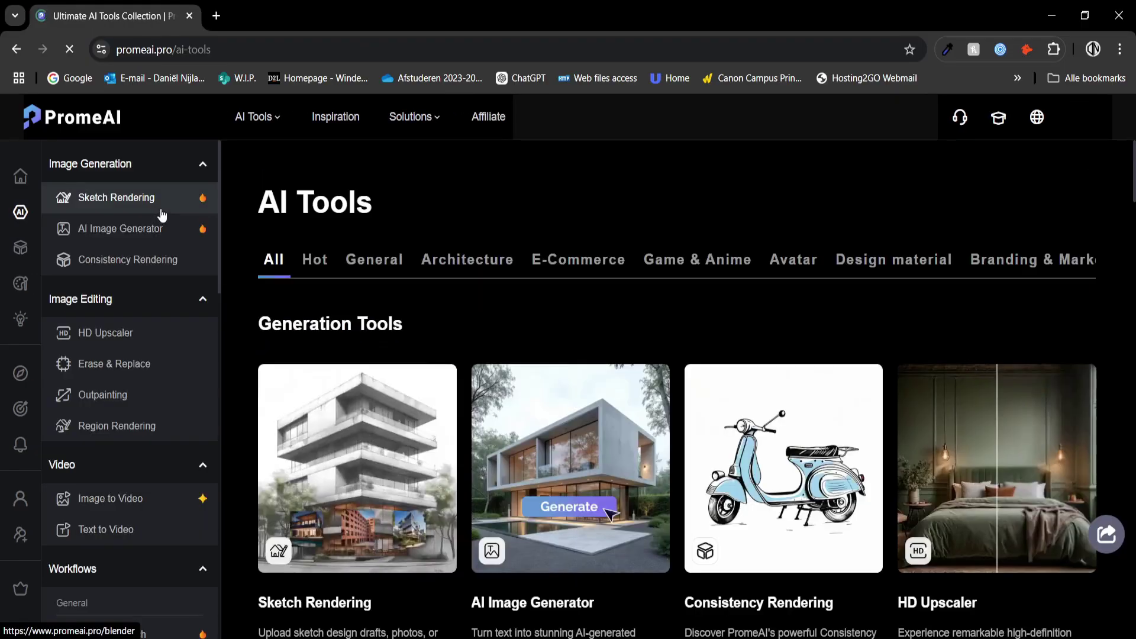
Scroll the Sketch Rendering page down to the Discover & Remix community gallery.
scroll(349, 438, down, 2)
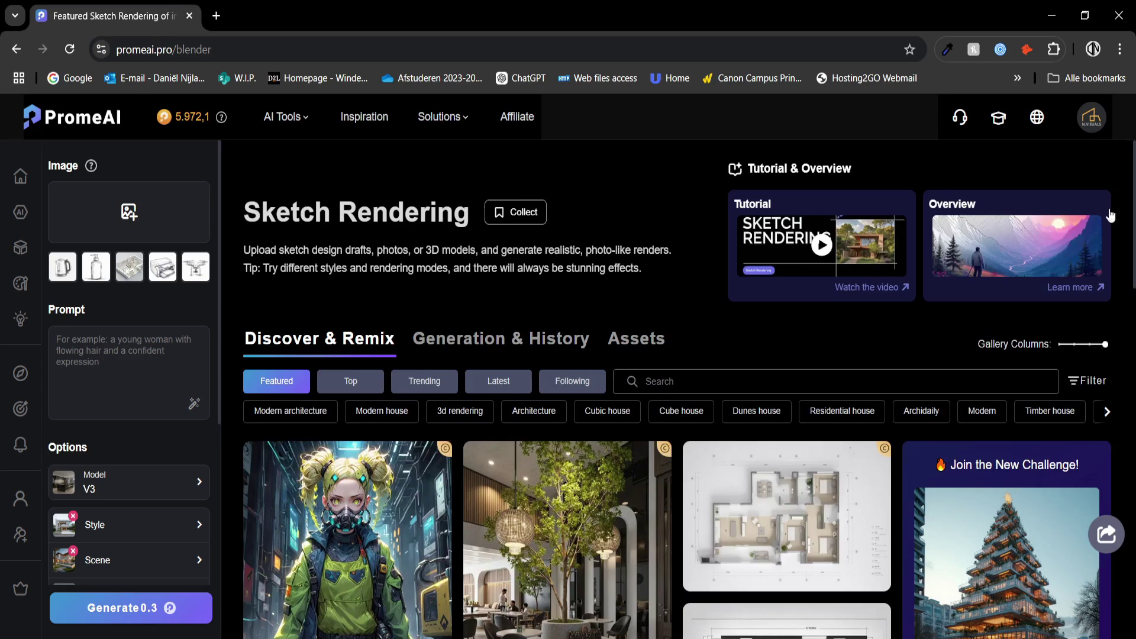
scroll(722, 287, down, 3)
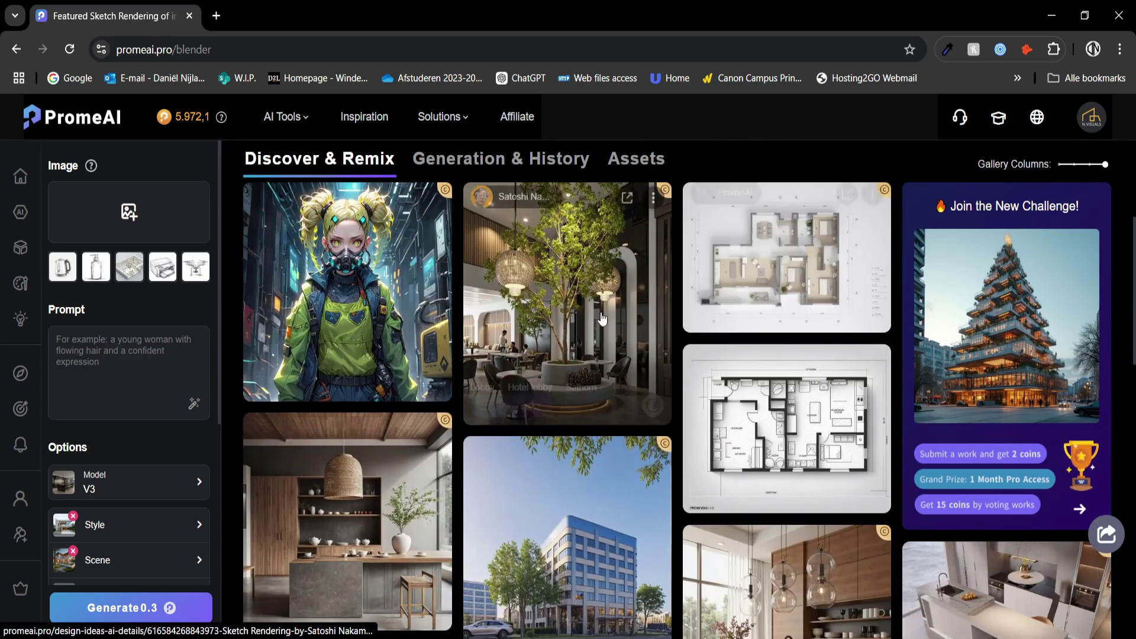
Preview the community floor-plan render, close it, and switch to Generation & History.
click(750, 431)
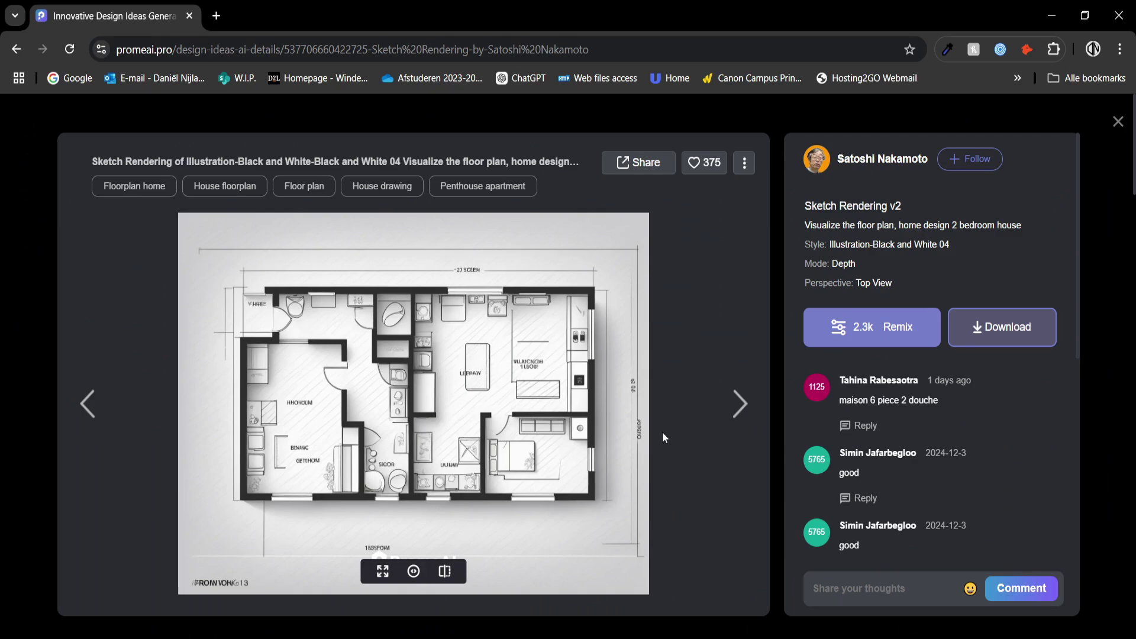
click(1118, 122)
scroll(489, 354, up, 3)
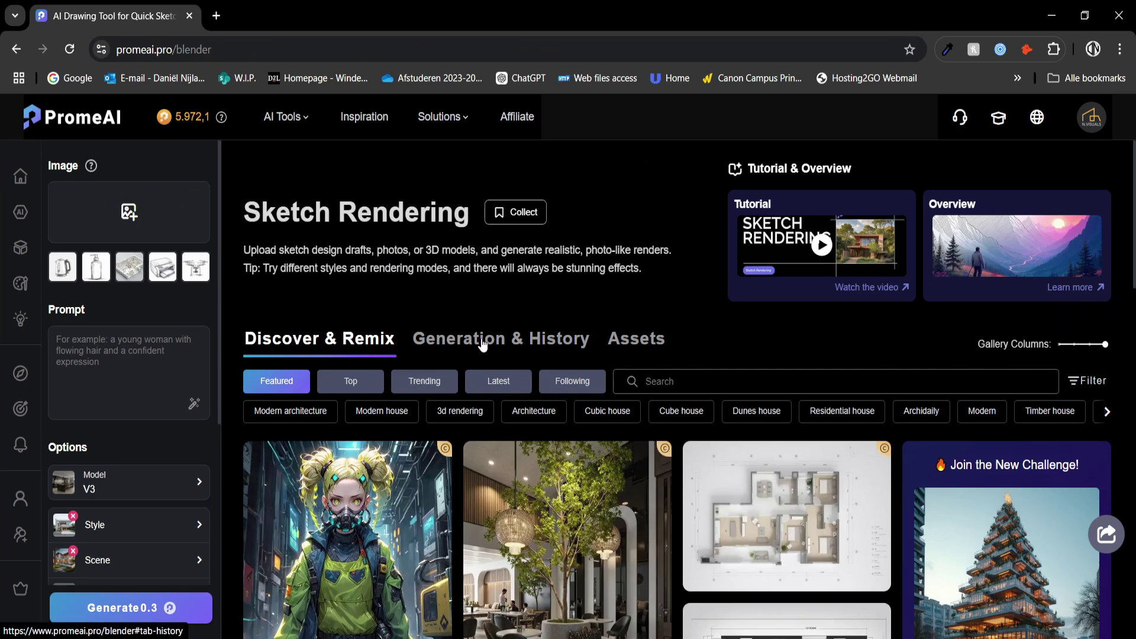
click(483, 342)
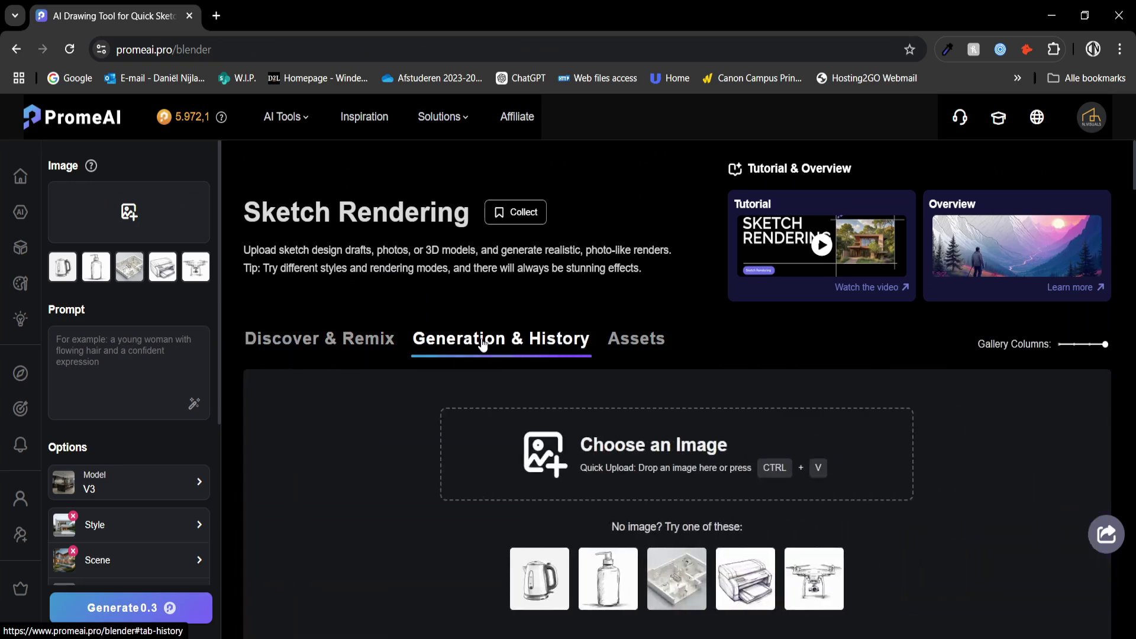
Review the saved tiny forest house renders in Assets and open the first render's options.
scroll(482, 343, down, 2)
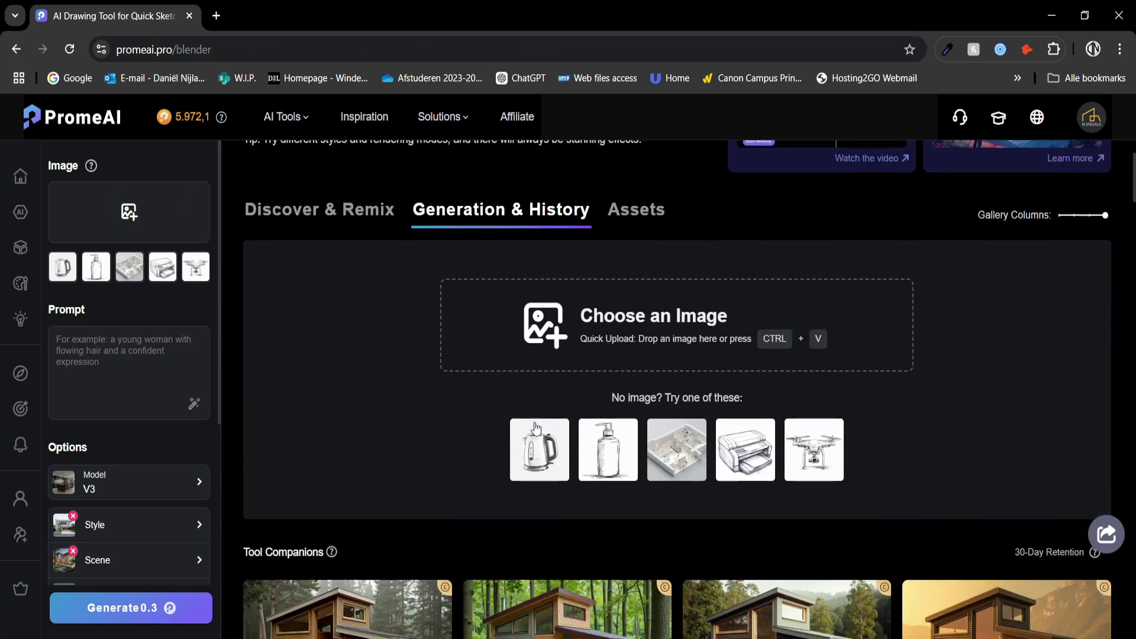
scroll(536, 412, up, 2)
click(637, 337)
scroll(678, 312, down, 2)
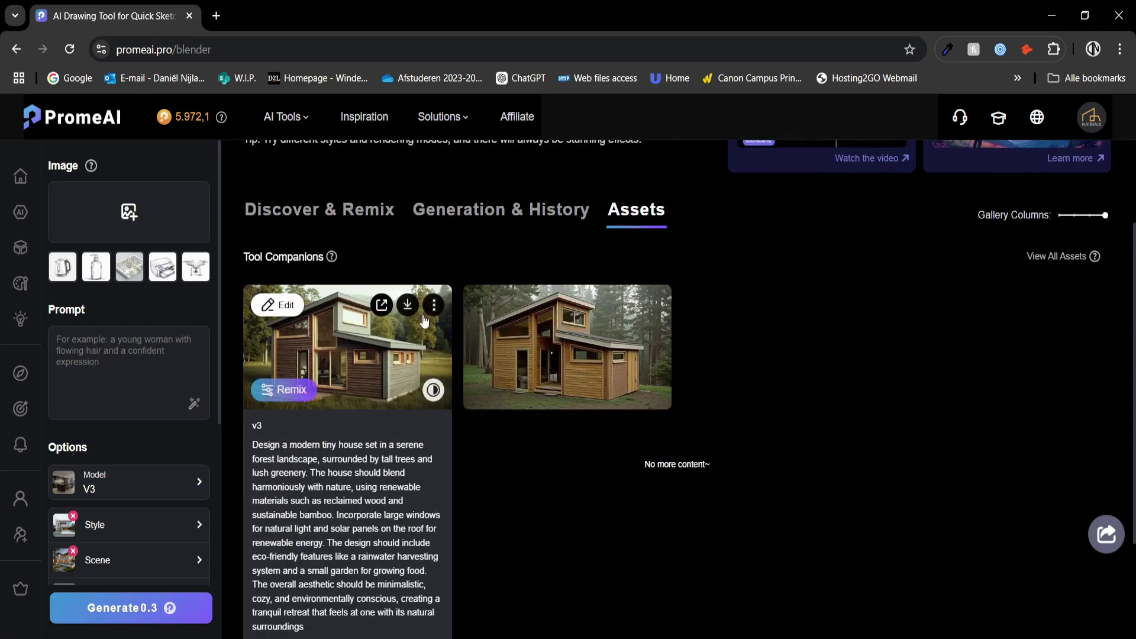
click(433, 306)
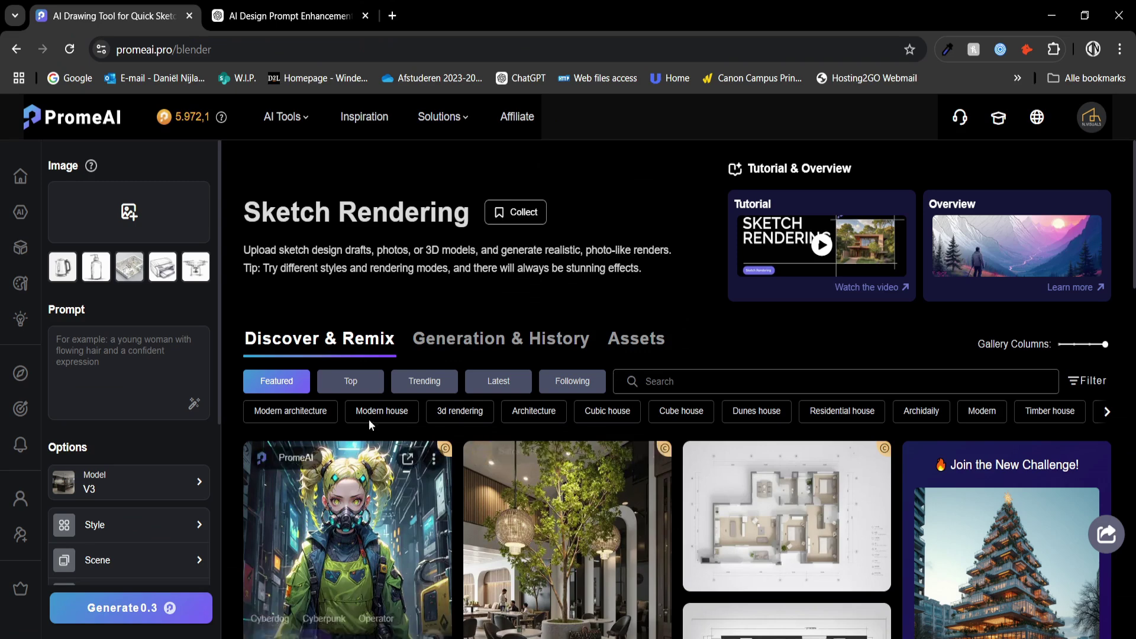
Load the tiny-house sketch from Assets and paste the eco-friendly forest house prompt.
click(131, 214)
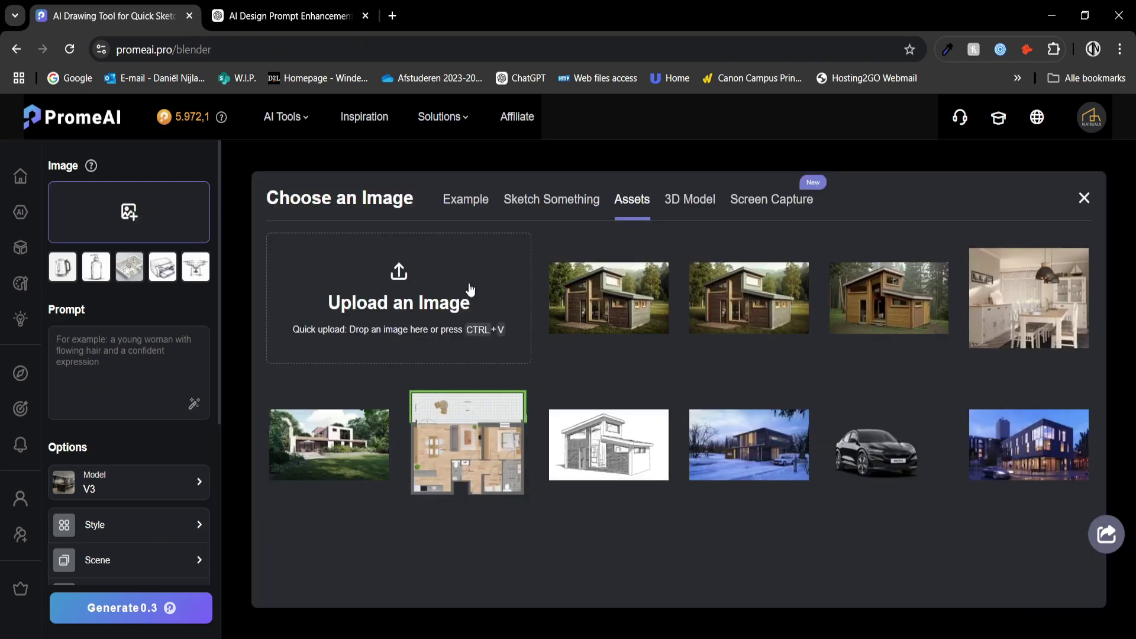
click(608, 448)
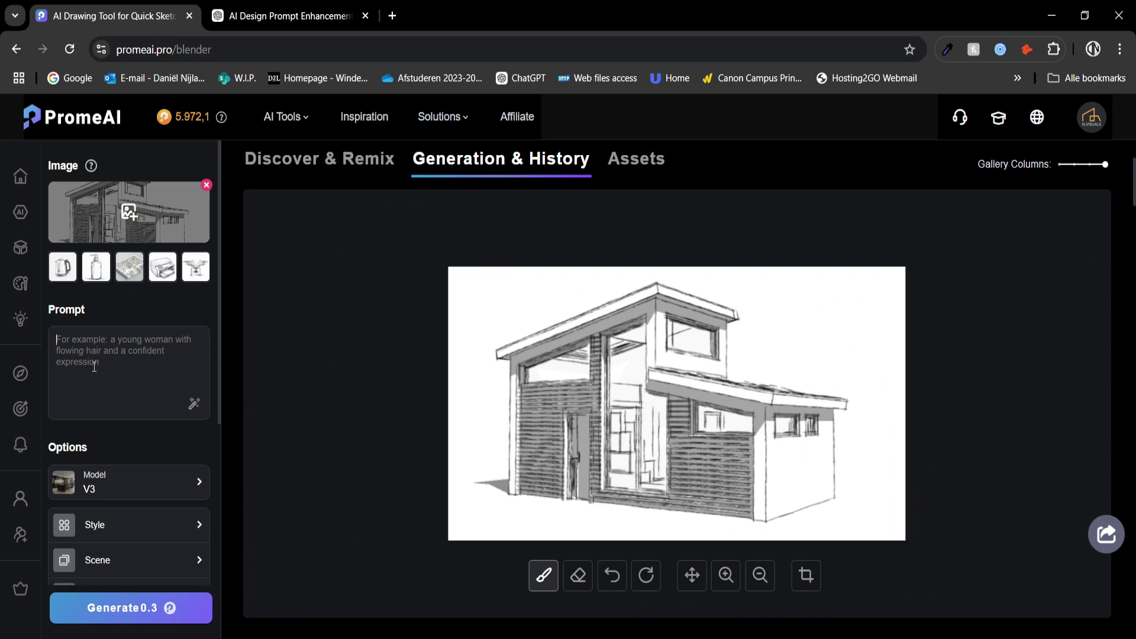
click(121, 352)
key(ctrl+v)
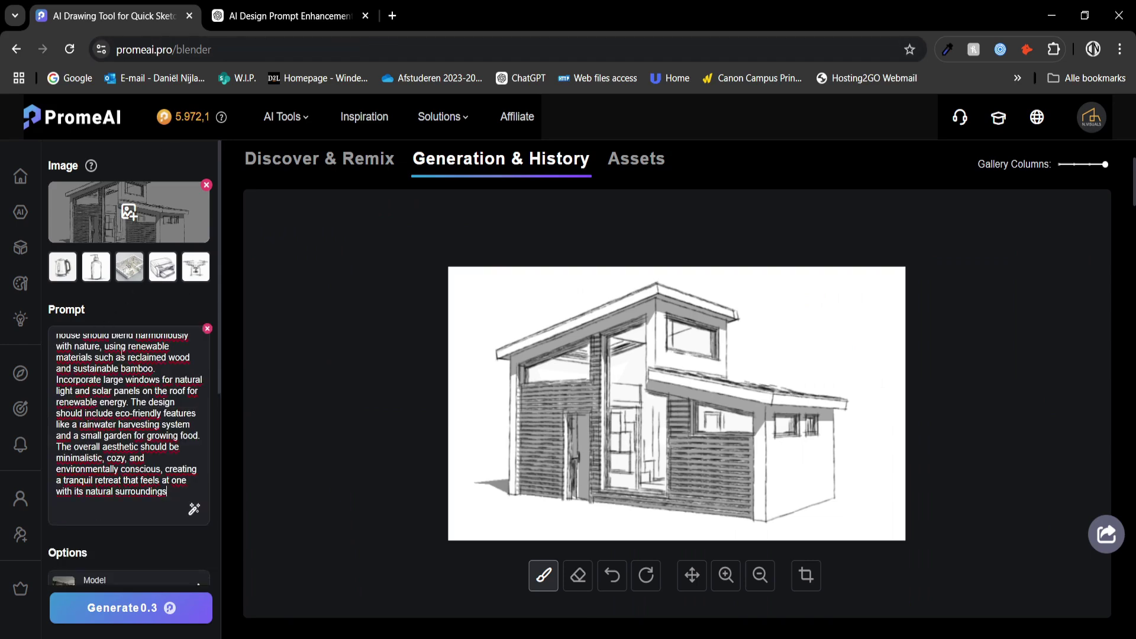
scroll(142, 408, down, 2)
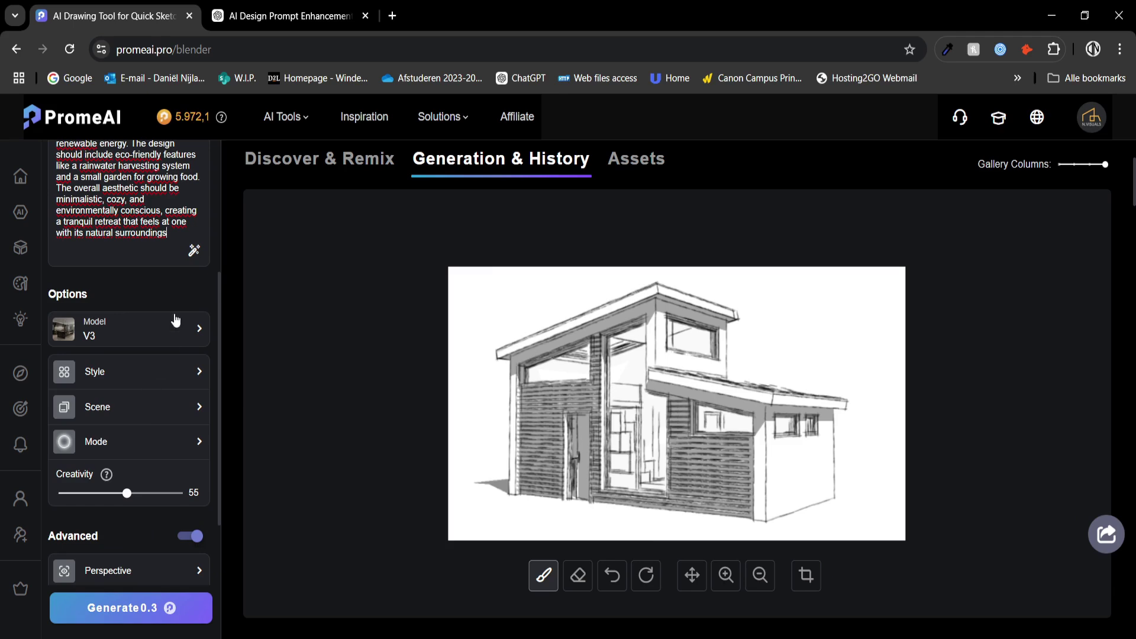
click(176, 327)
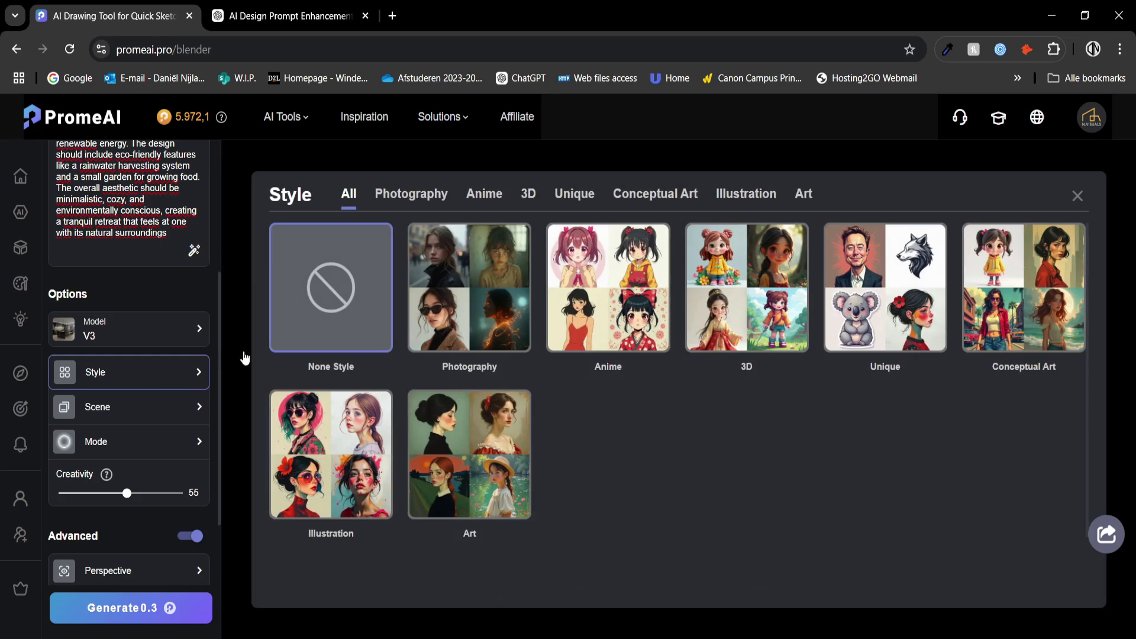
Apply a Photography style and the Architecture > Villa scene to the tiny-house render.
click(474, 298)
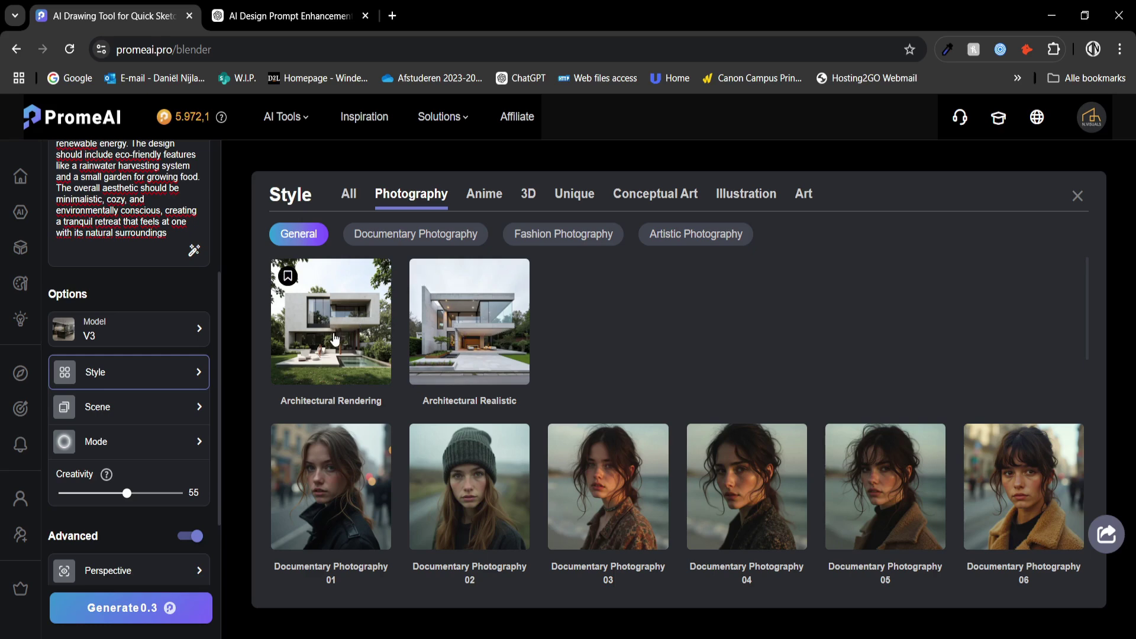
click(147, 410)
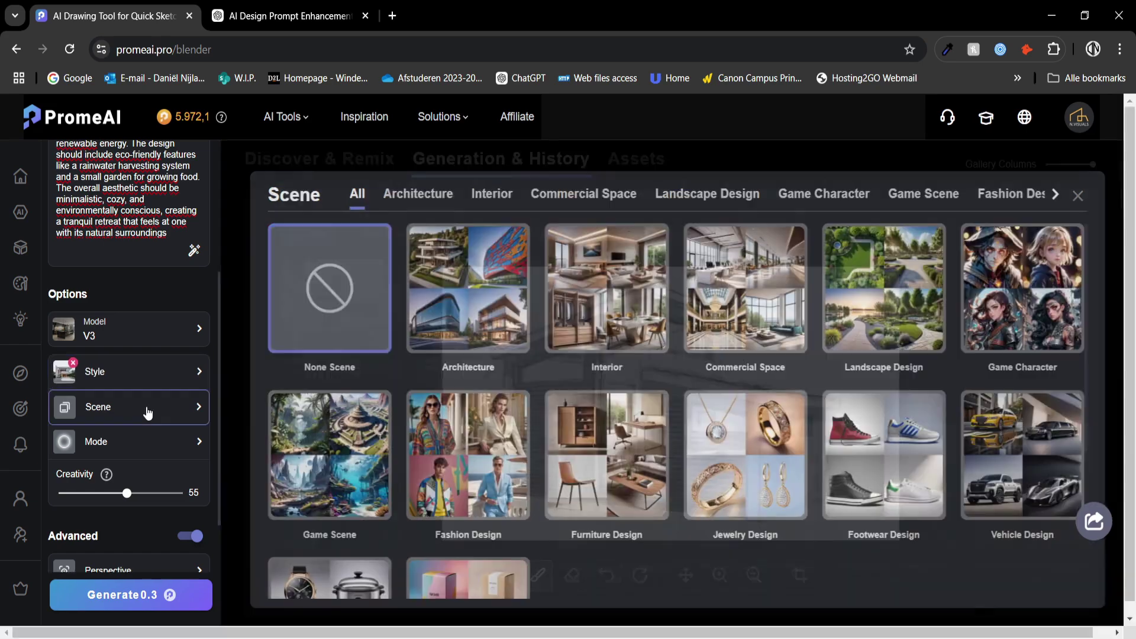
click(466, 294)
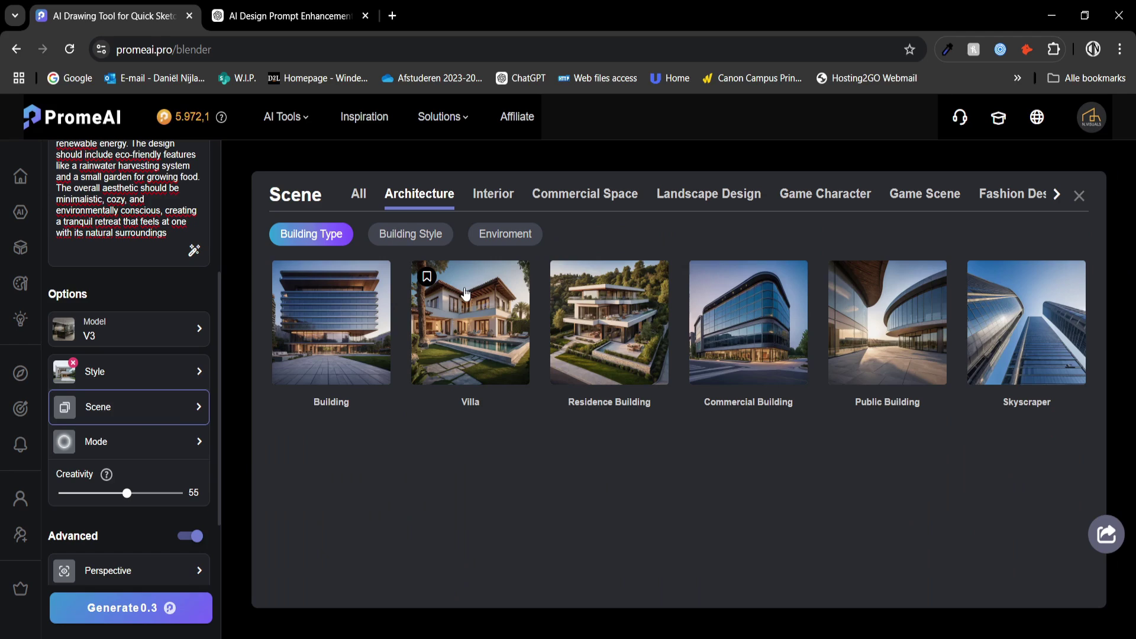
click(481, 334)
click(147, 443)
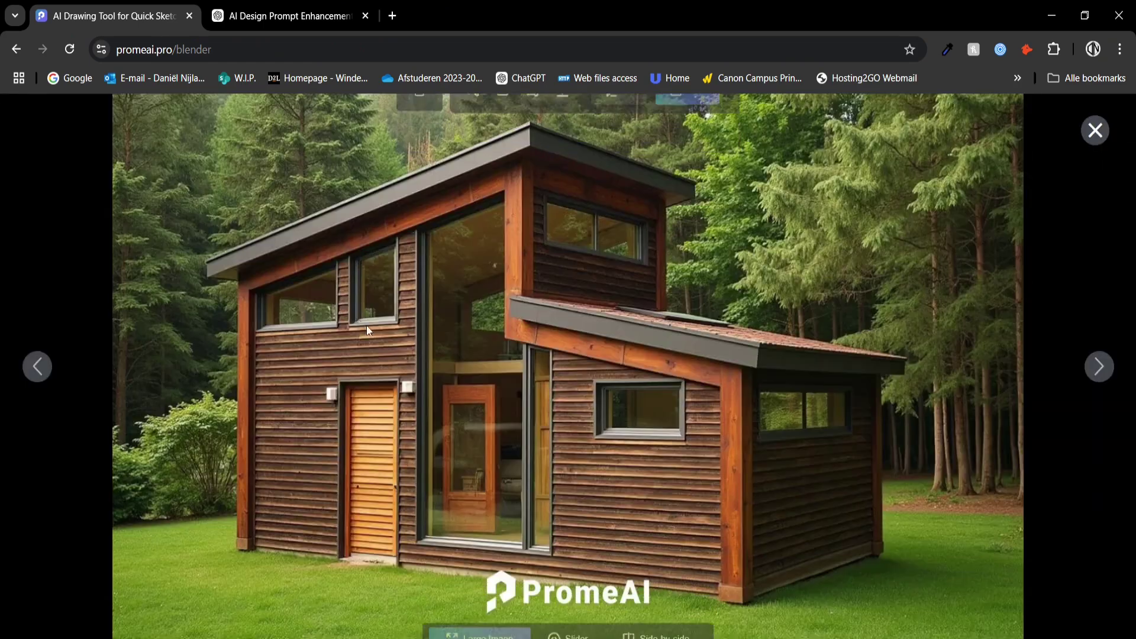
Step through two more generated cabin renders, then return to the AI Tools page.
click(1098, 368)
click(1099, 368)
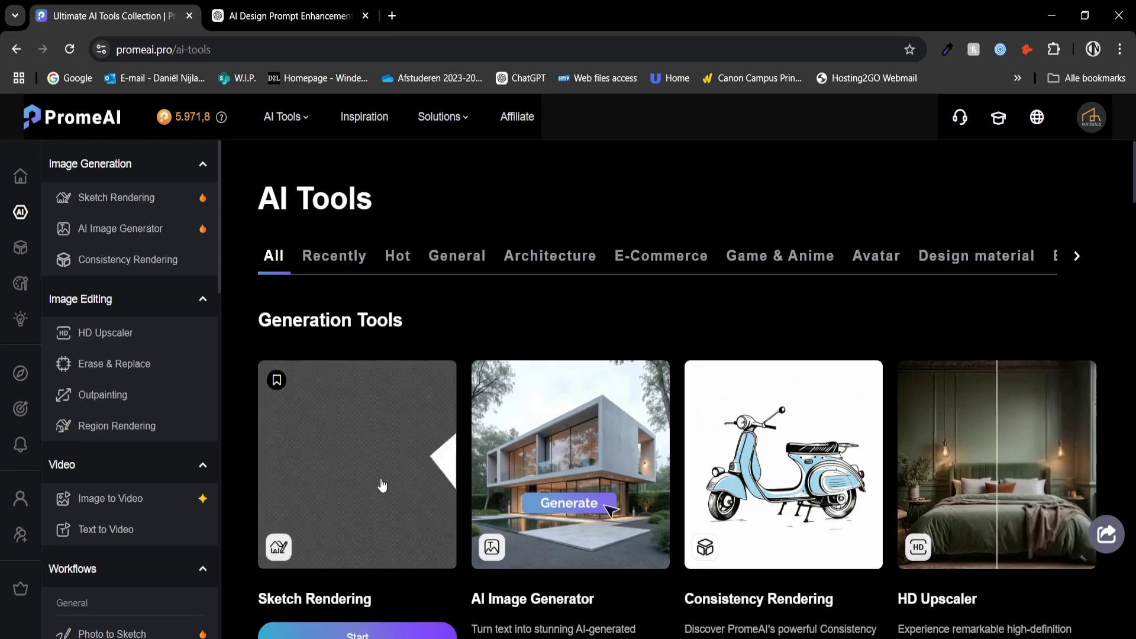
scroll(381, 482, down, 2)
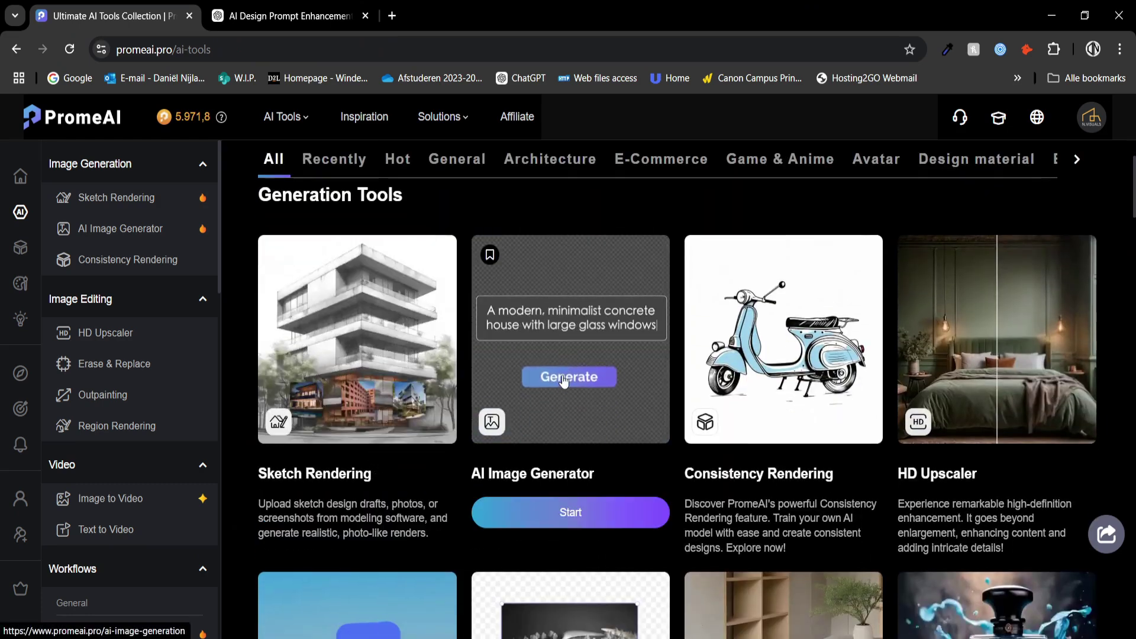
Open the AI Image Generator, inspect V1's Negative Prompt and Artistry options, then return to V2.
click(554, 518)
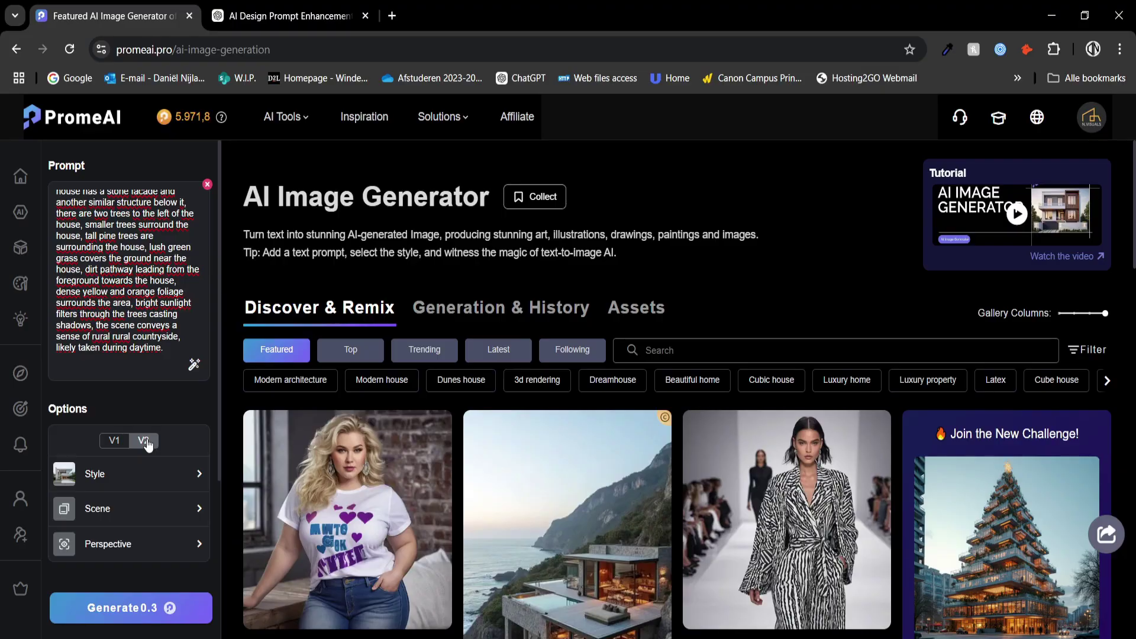
scroll(158, 409, down, 2)
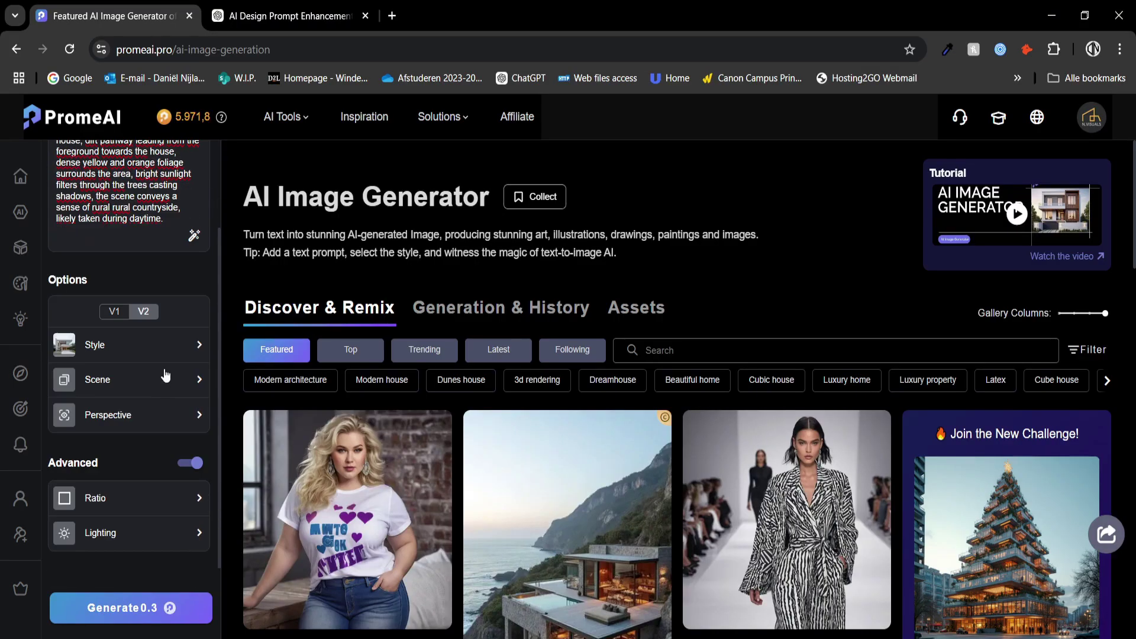
click(116, 318)
scroll(116, 318, down, 2)
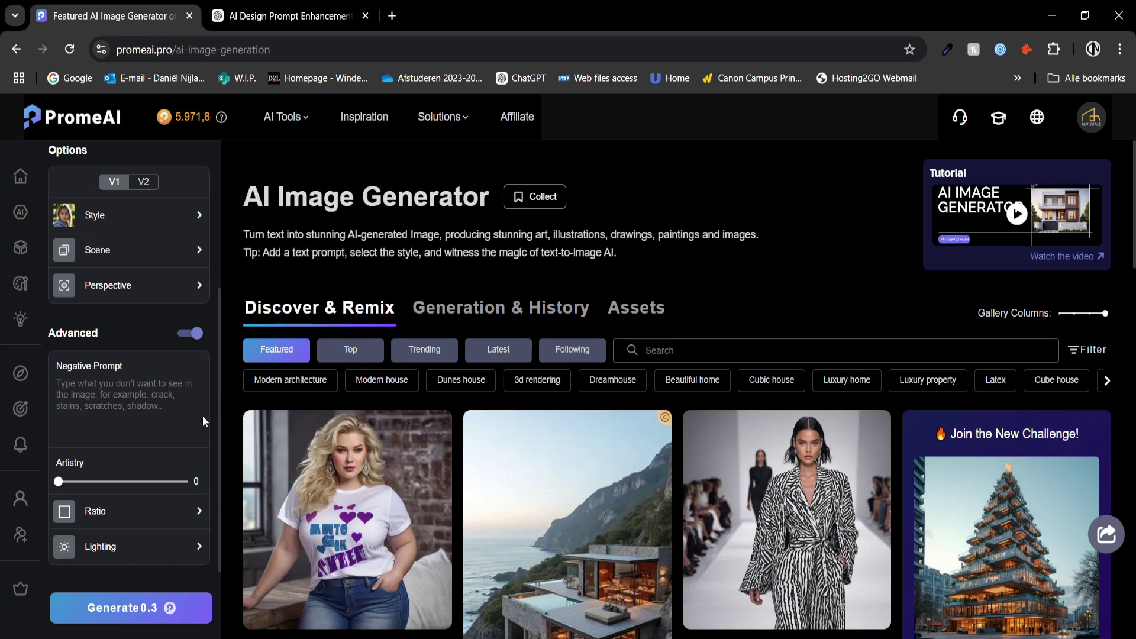
scroll(111, 341, up, 2)
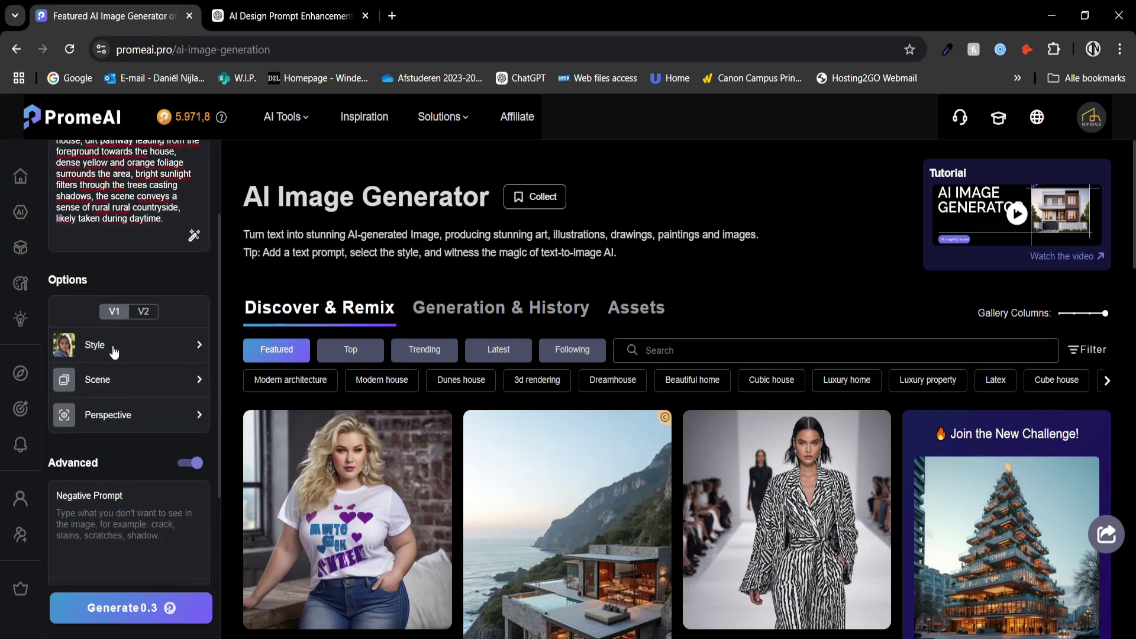
click(143, 313)
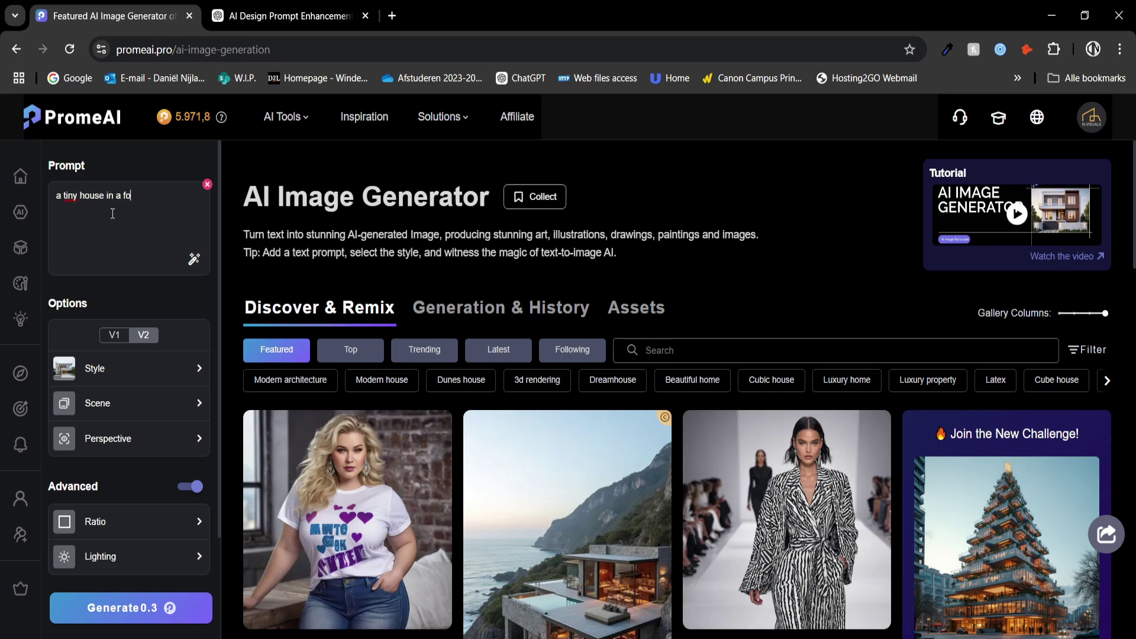
Finish the 'a tiny house in a forest like landscape' prompt and bring up the Style choices.
text(e landscapeable energy)
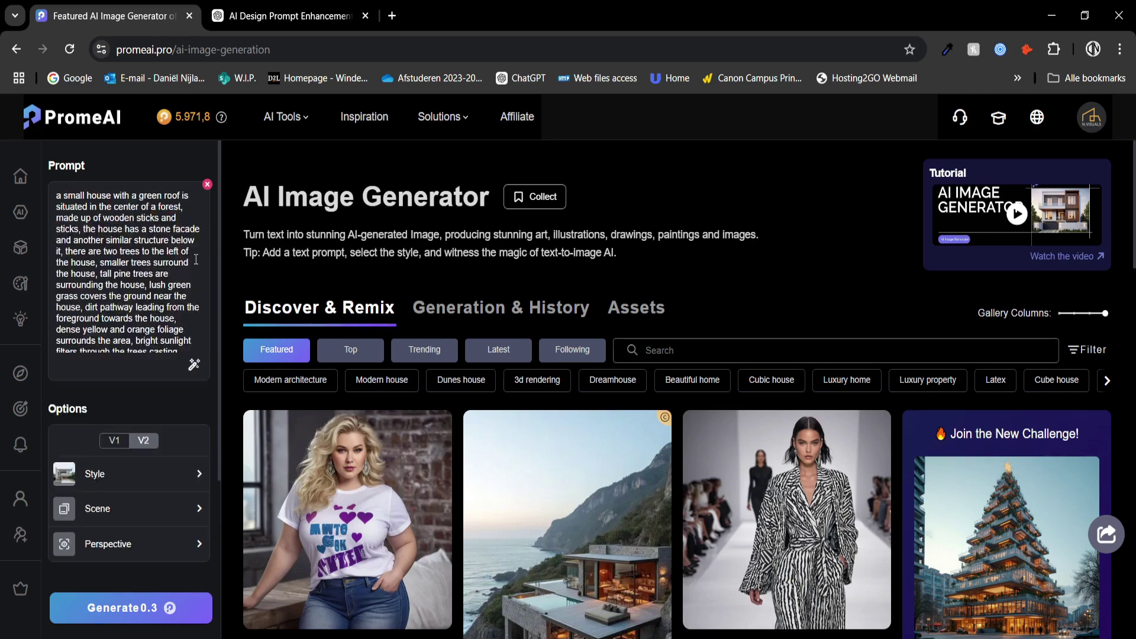
scroll(176, 348, down, 2)
click(176, 348)
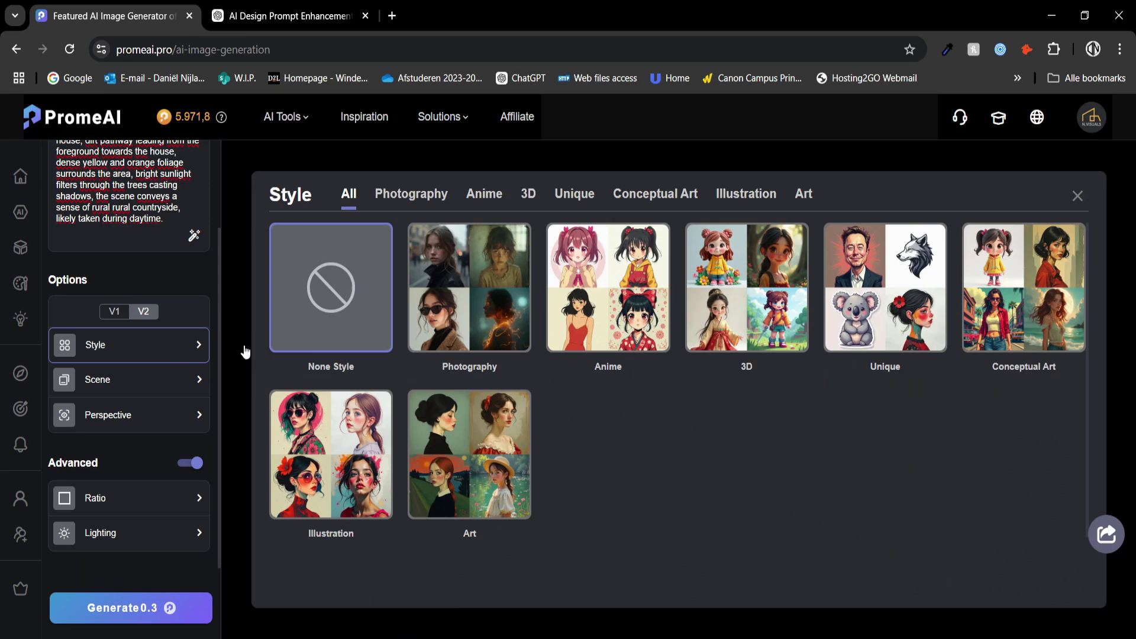
Set style to Photography > Architectural Realistic, perspective None, ratio 16:9, and no lighting preset.
click(464, 298)
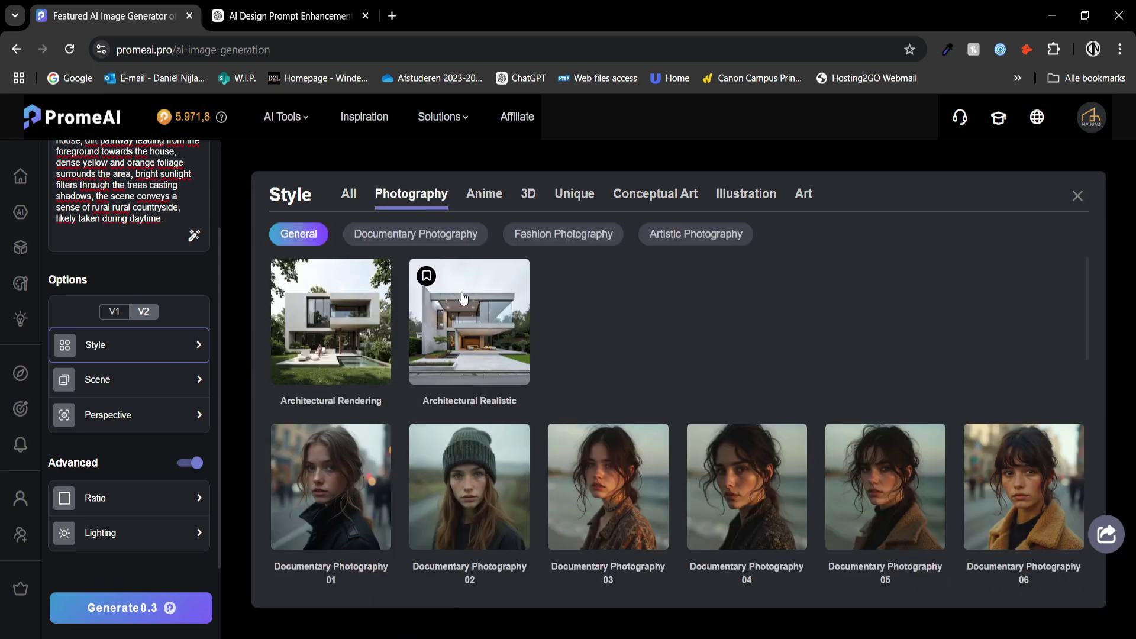
click(463, 297)
click(124, 414)
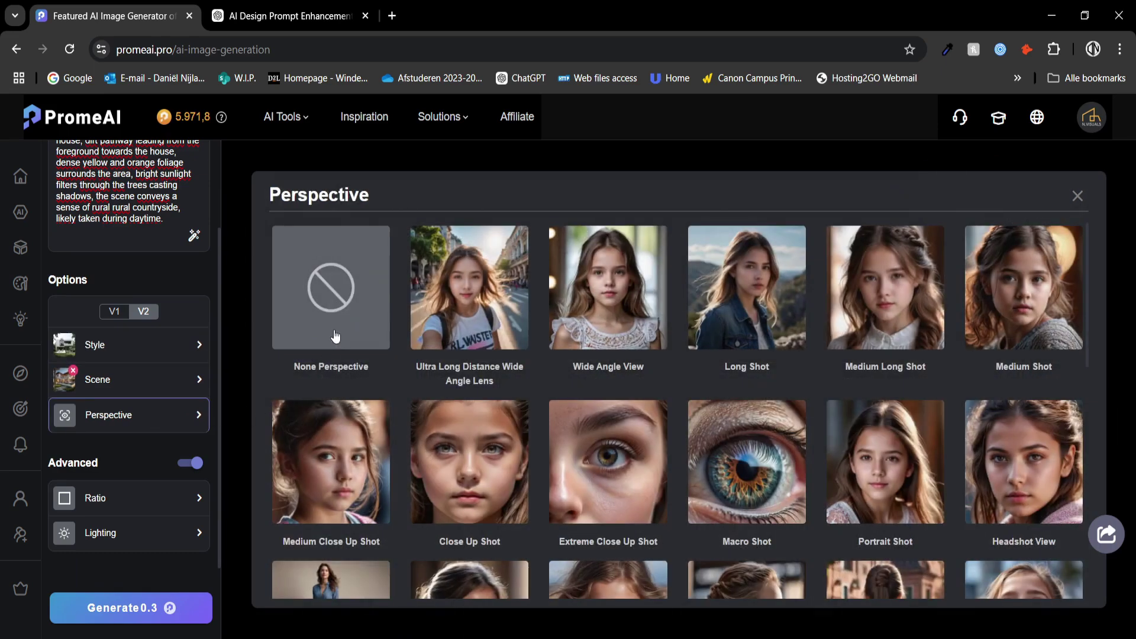
click(333, 303)
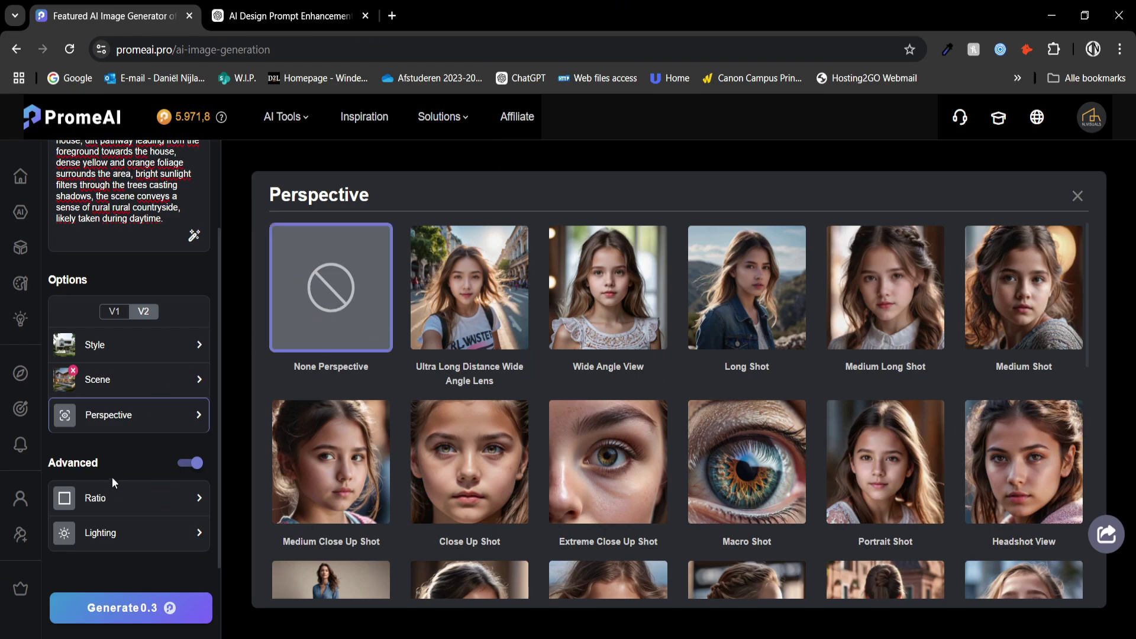
click(125, 496)
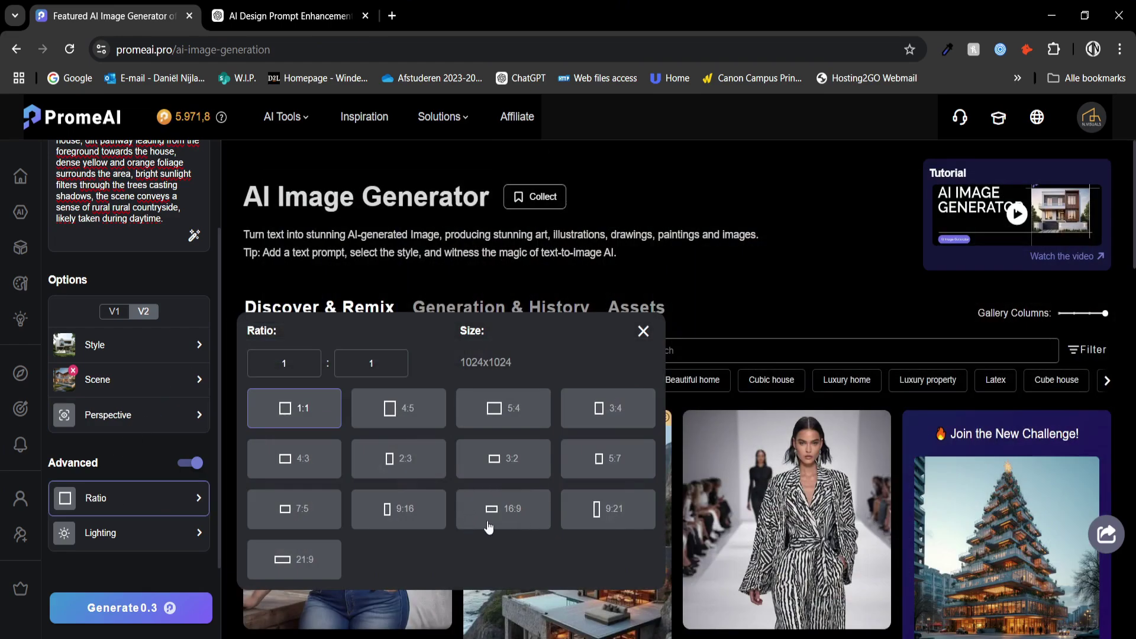
click(483, 521)
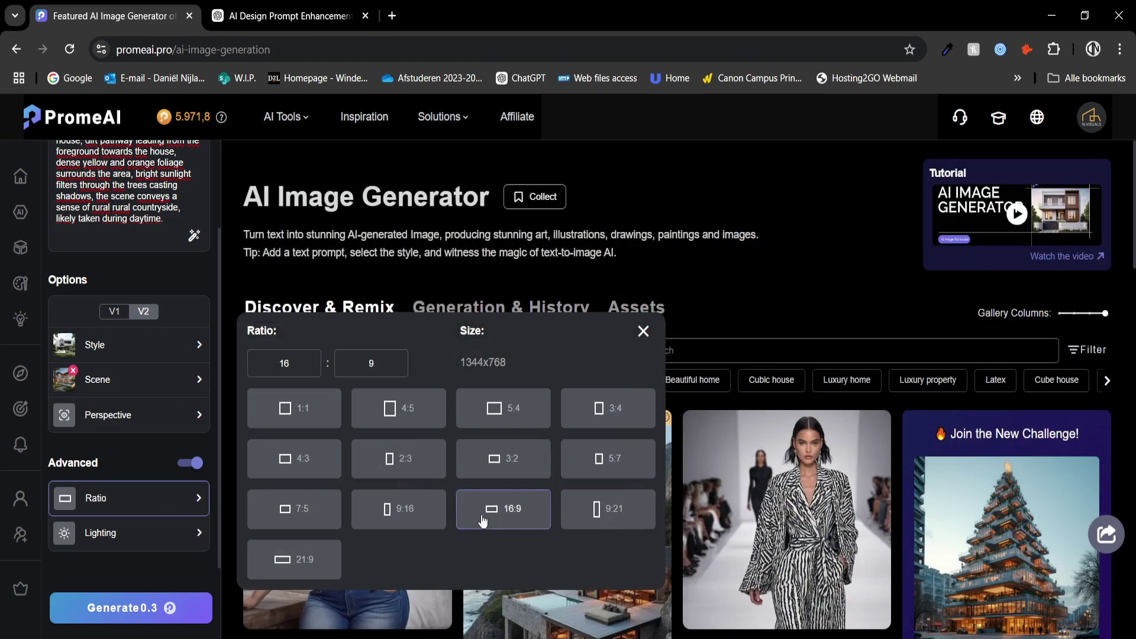
click(173, 540)
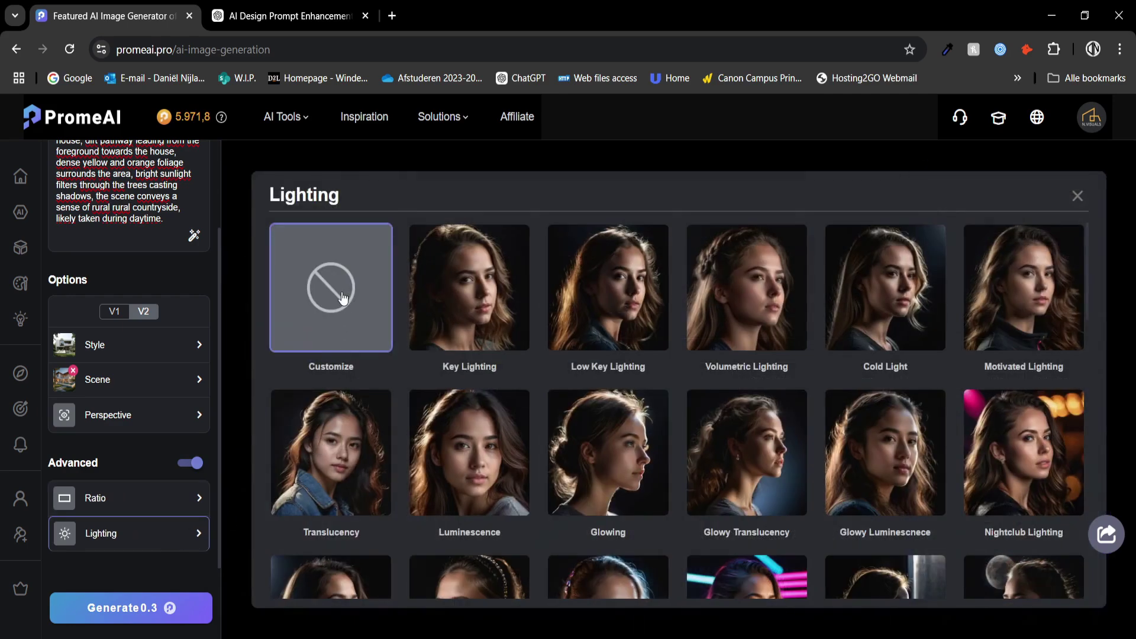
click(141, 563)
scroll(151, 521, down, 2)
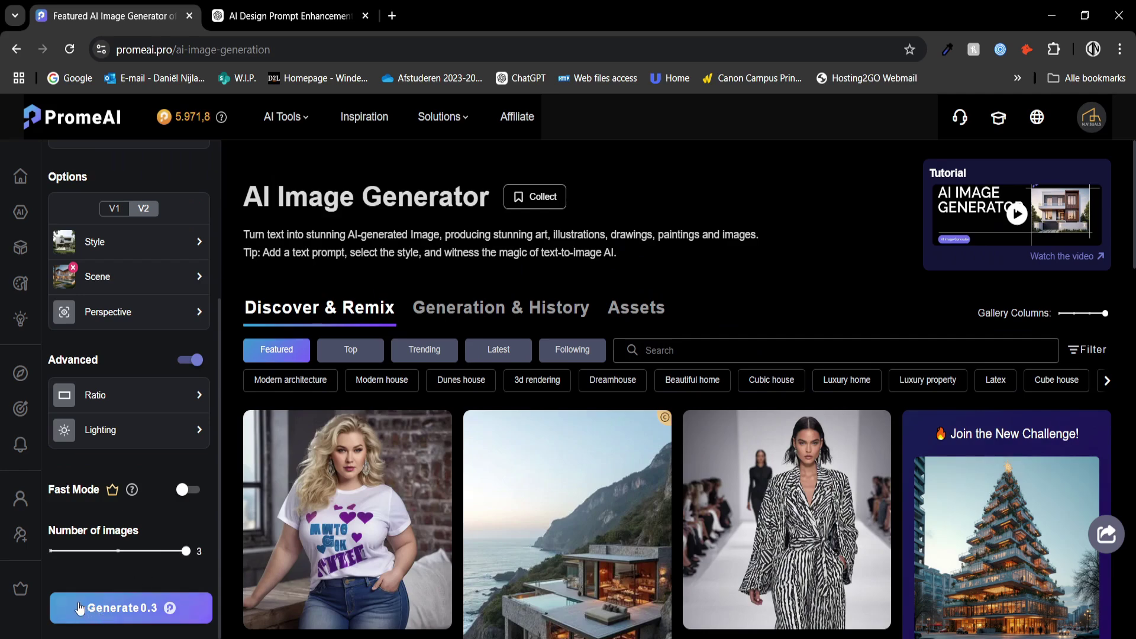
Generate the forest cabin renders and browse through all three previews full size.
click(78, 607)
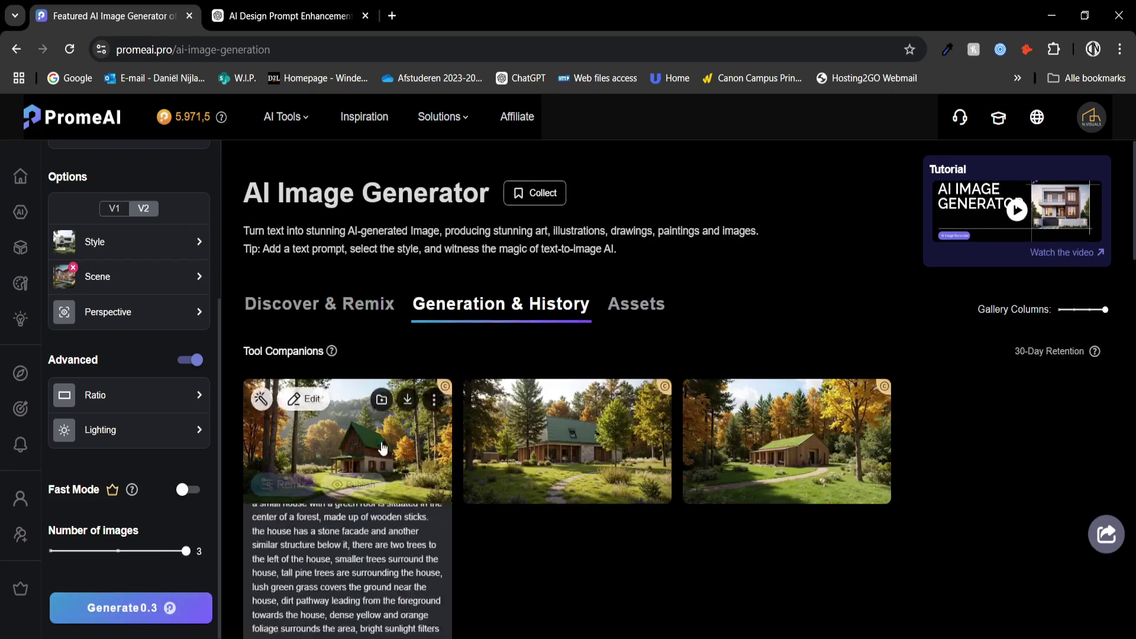
click(566, 486)
click(1099, 373)
click(1098, 373)
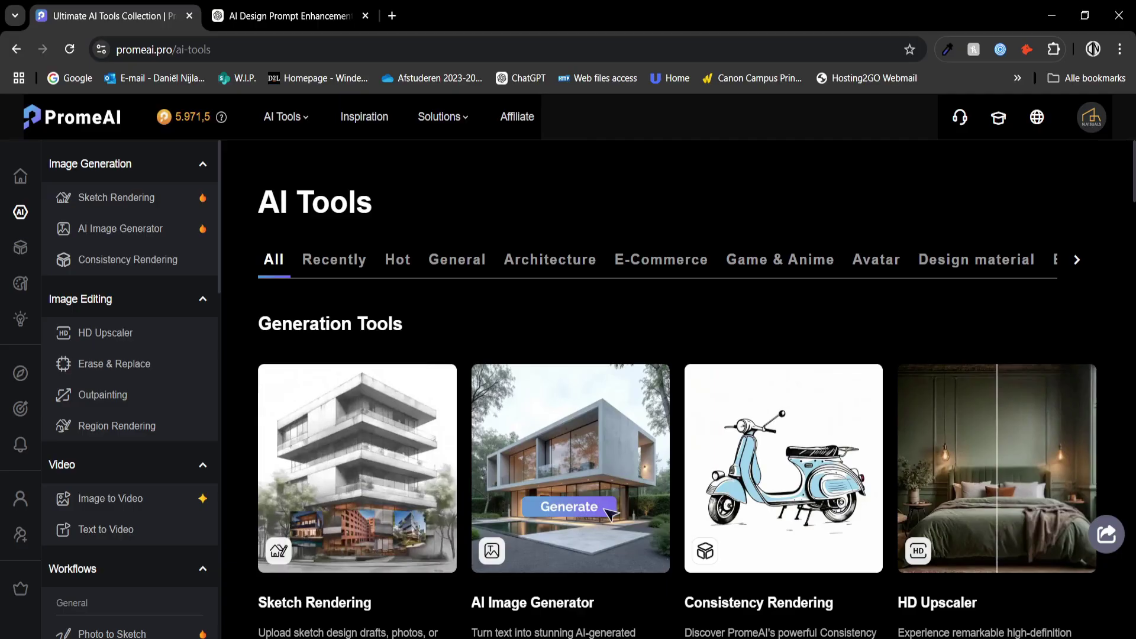
Open Region Rendering, load the blue evening building from Assets, and begin choosing a sketch image.
scroll(564, 429, down, 3)
scroll(564, 429, down, 2)
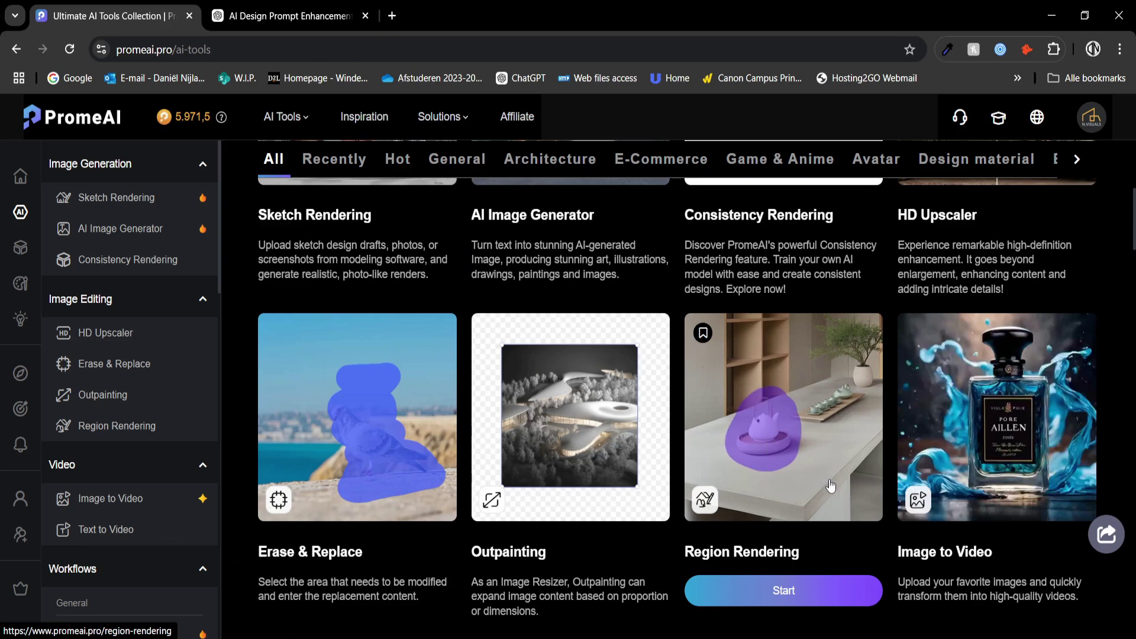
click(818, 595)
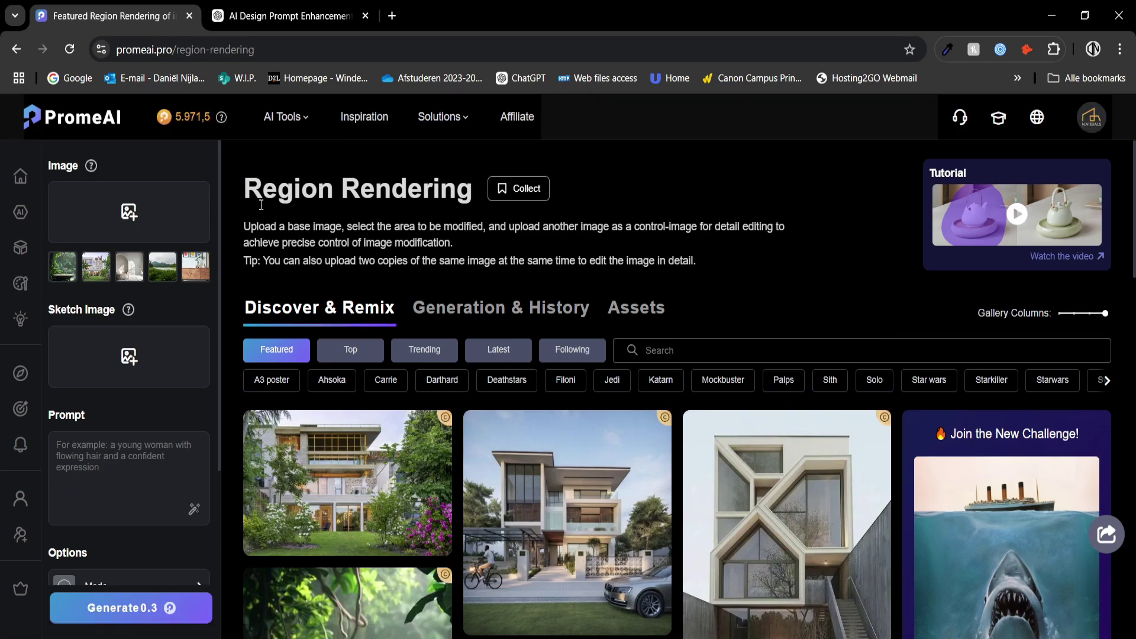
click(157, 221)
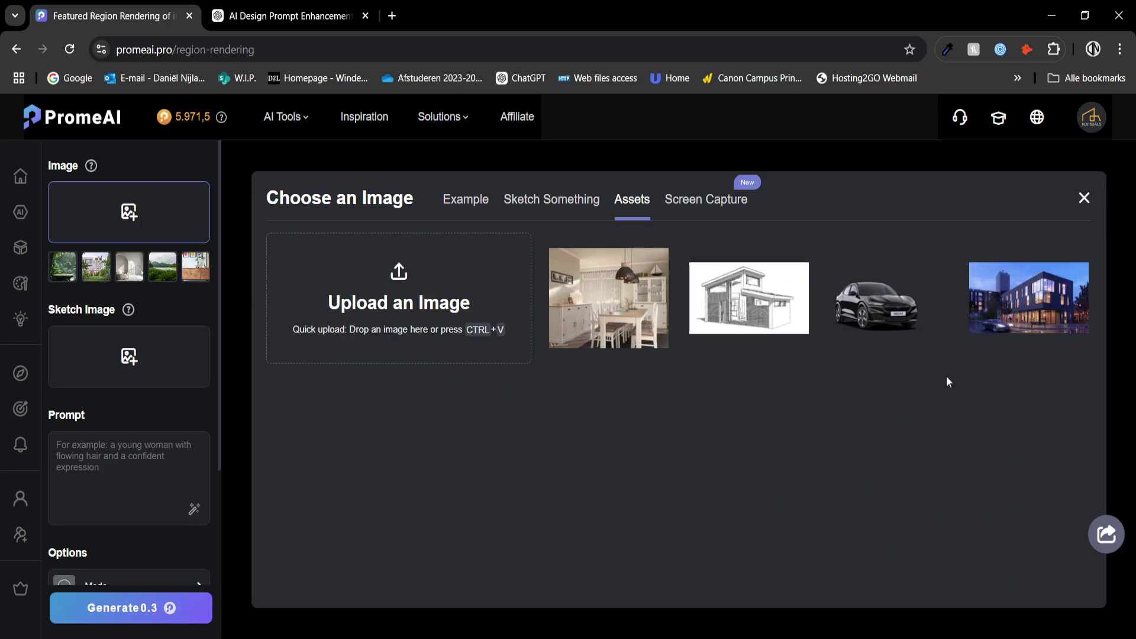
click(1019, 299)
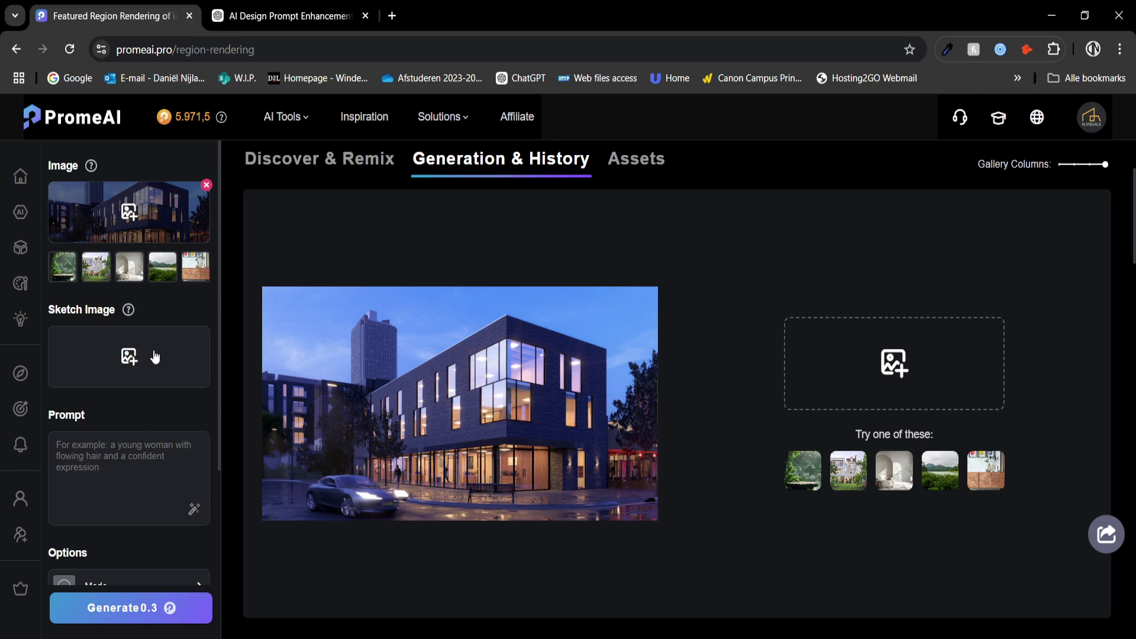
click(155, 356)
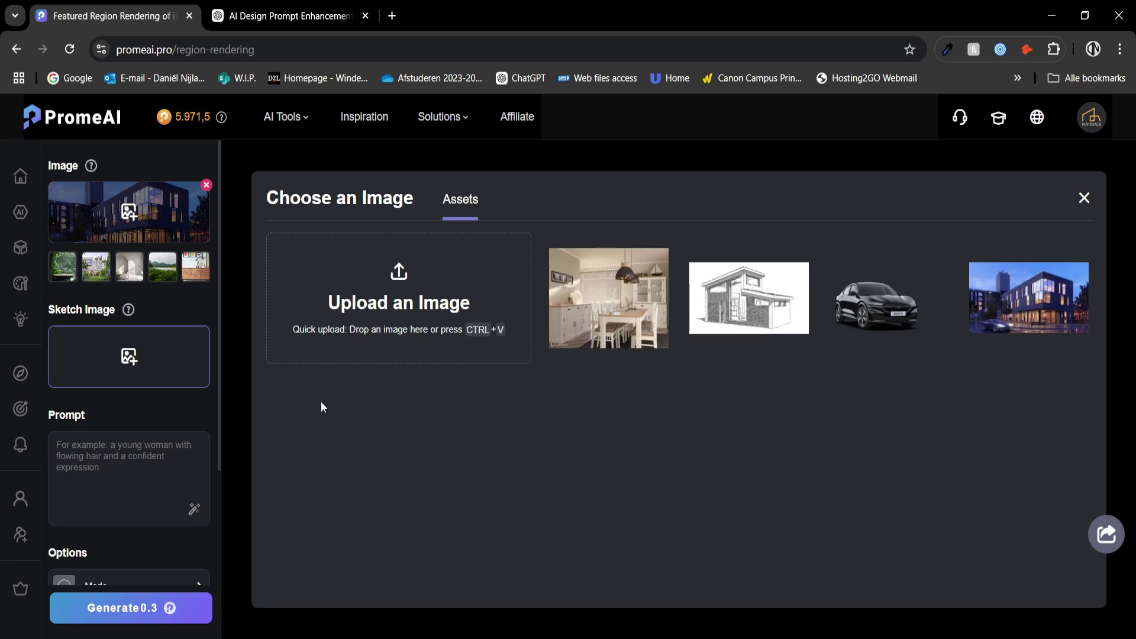
Use the black car as sketch image, mark the street area, and shrink it bottom-left.
click(874, 312)
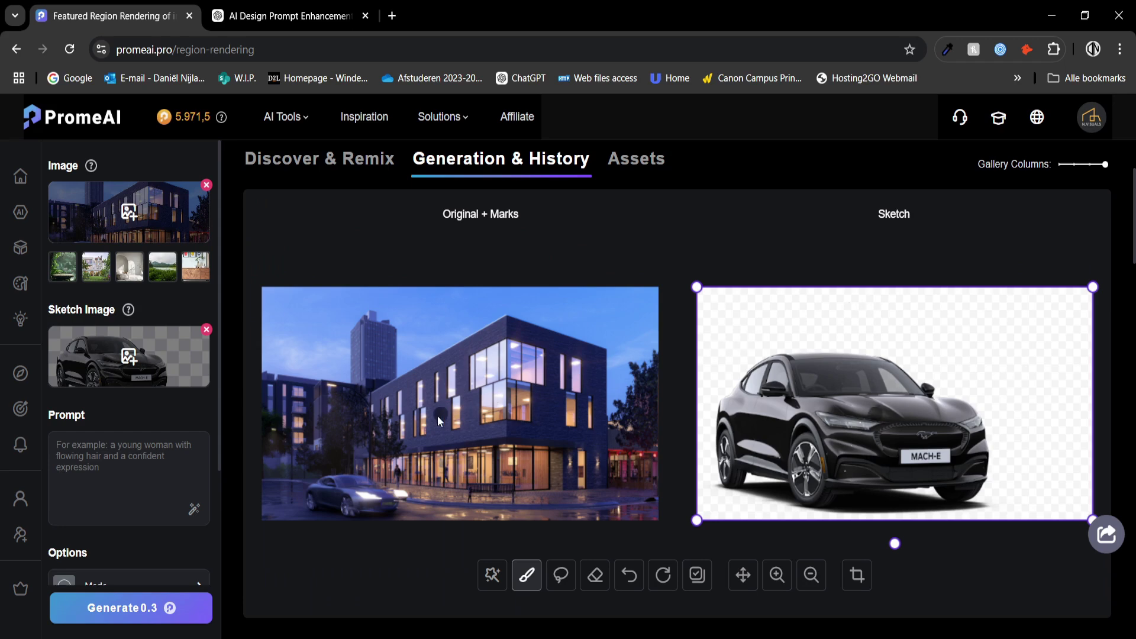
mouse_move(371, 514)
mouse_down()
mouse_move(405, 497)
mouse_move(365, 479)
mouse_move(324, 480)
mouse_move(310, 498)
mouse_move(371, 516)
mouse_move(394, 504)
mouse_move(324, 495)
mouse_move(362, 501)
mouse_up()
mouse_move(1093, 287)
mouse_down()
mouse_move(817, 426)
mouse_move(793, 441)
mouse_move(803, 455)
mouse_up()
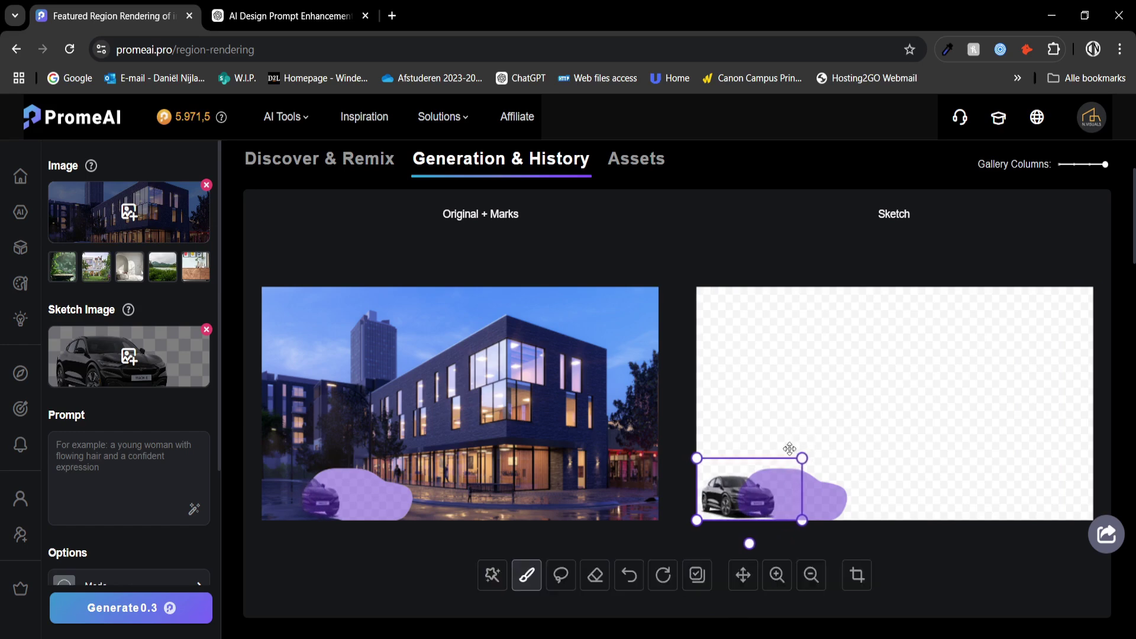
Switch rendering mode to Precise, generate three car renders, and open the middle one.
scroll(131, 462, down, 2)
click(135, 459)
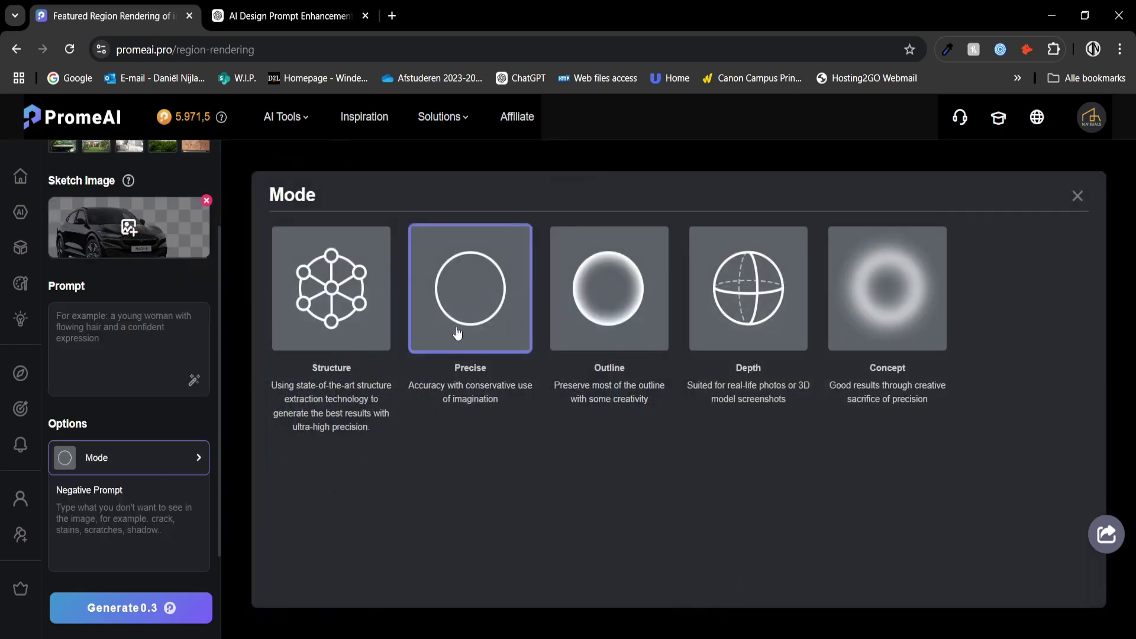
click(468, 303)
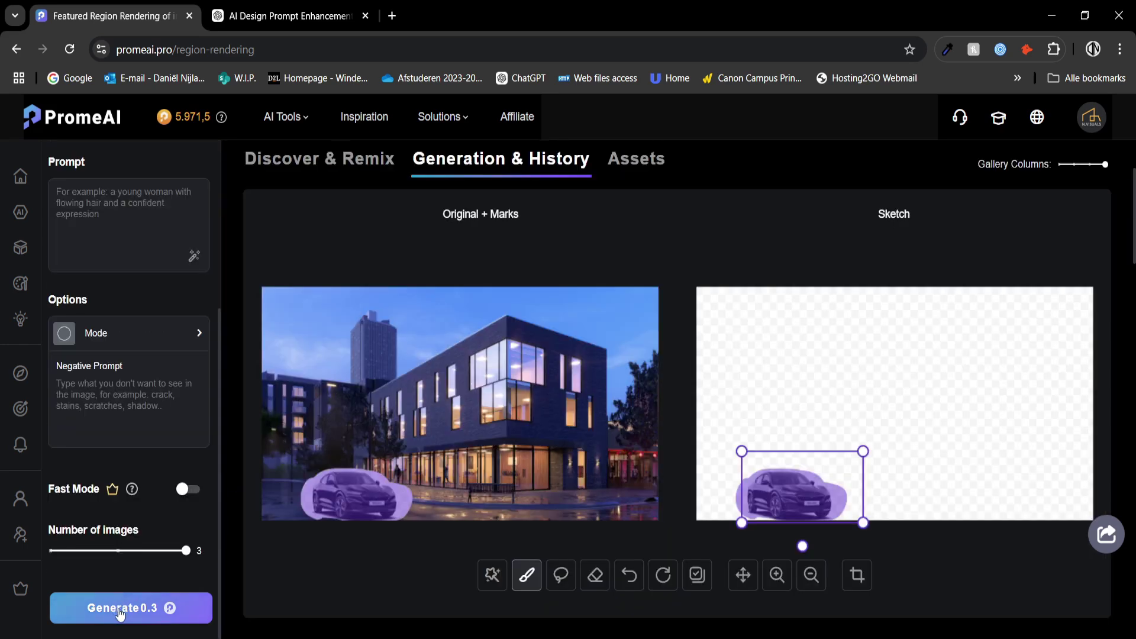
click(126, 608)
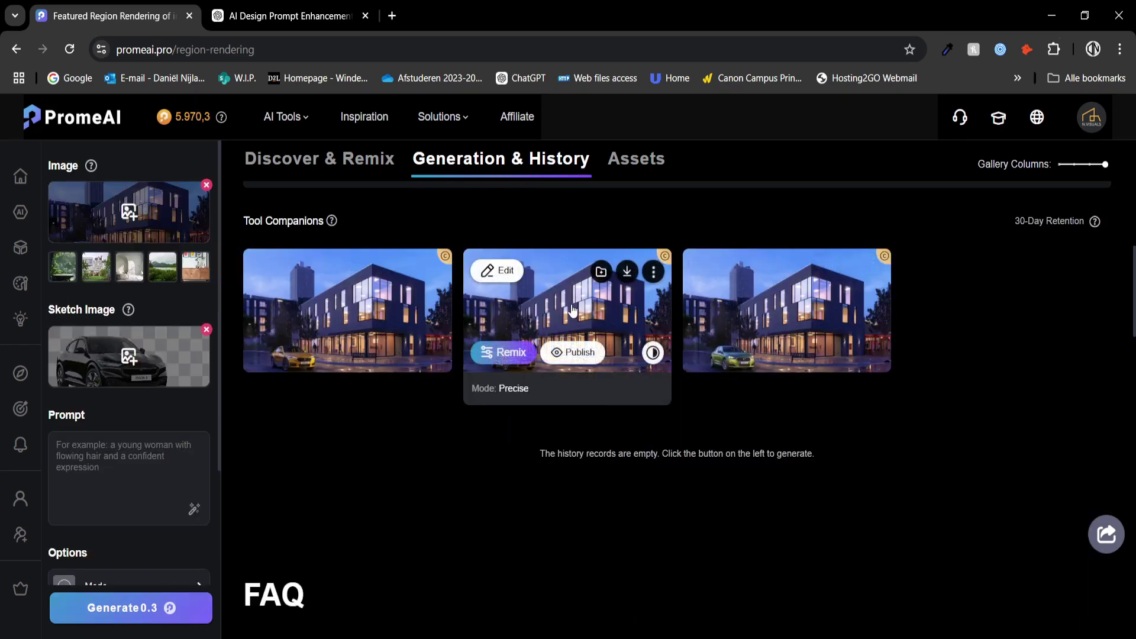
click(572, 309)
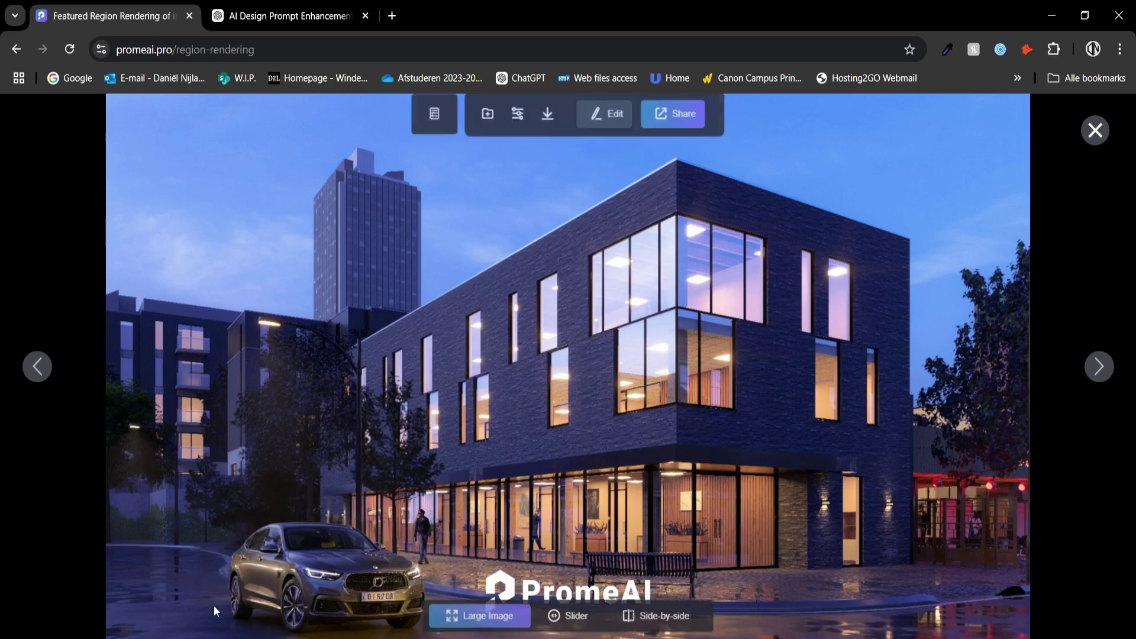
Inspect the middle car render full size, then return to the AI Tools overview.
mouse_move(214, 630)
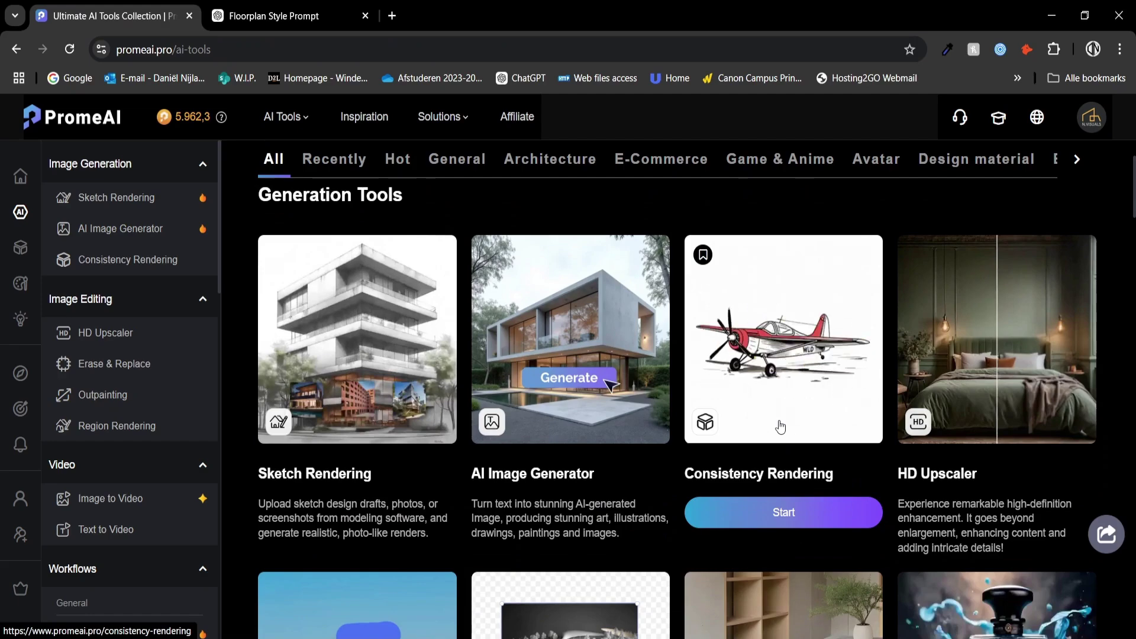
Open Consistency Rendering and start creating a new consistency model.
click(772, 512)
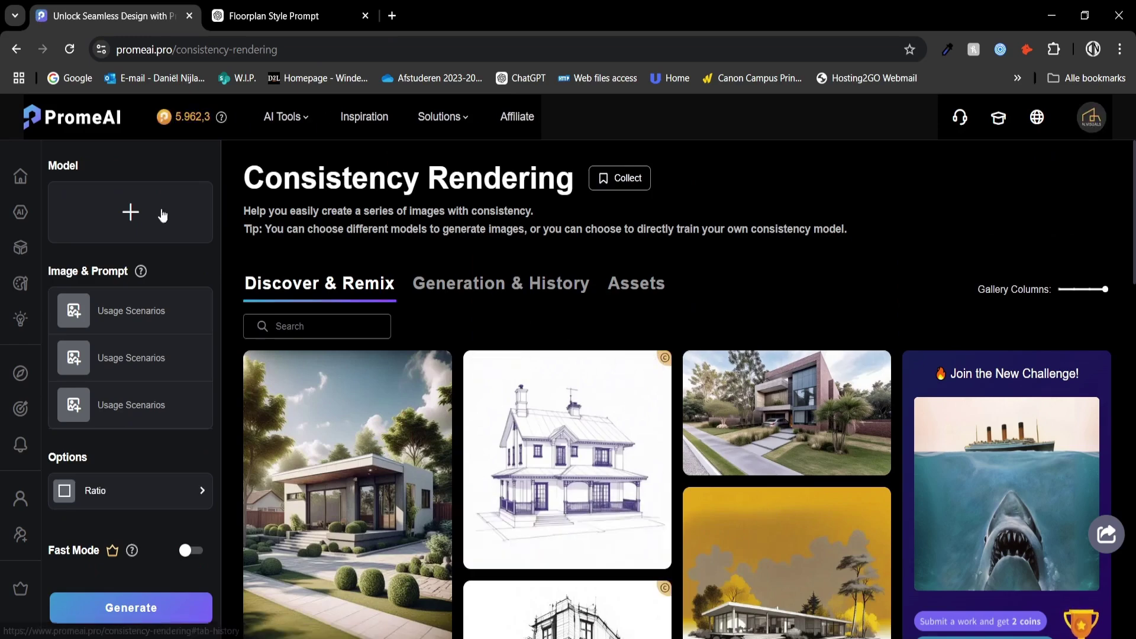
click(130, 213)
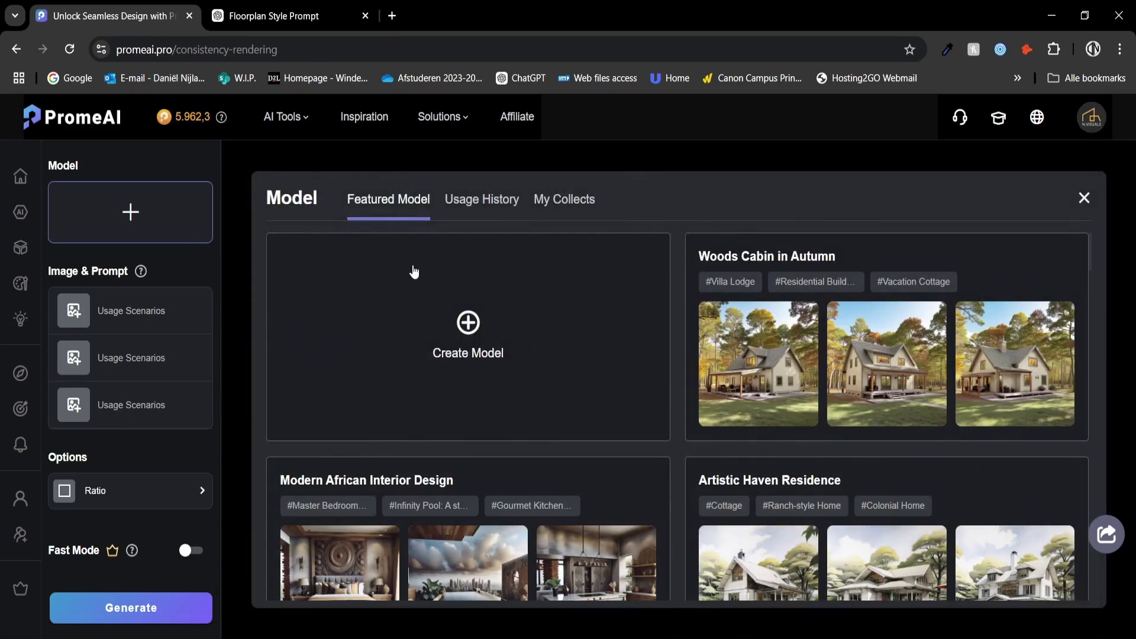
click(469, 324)
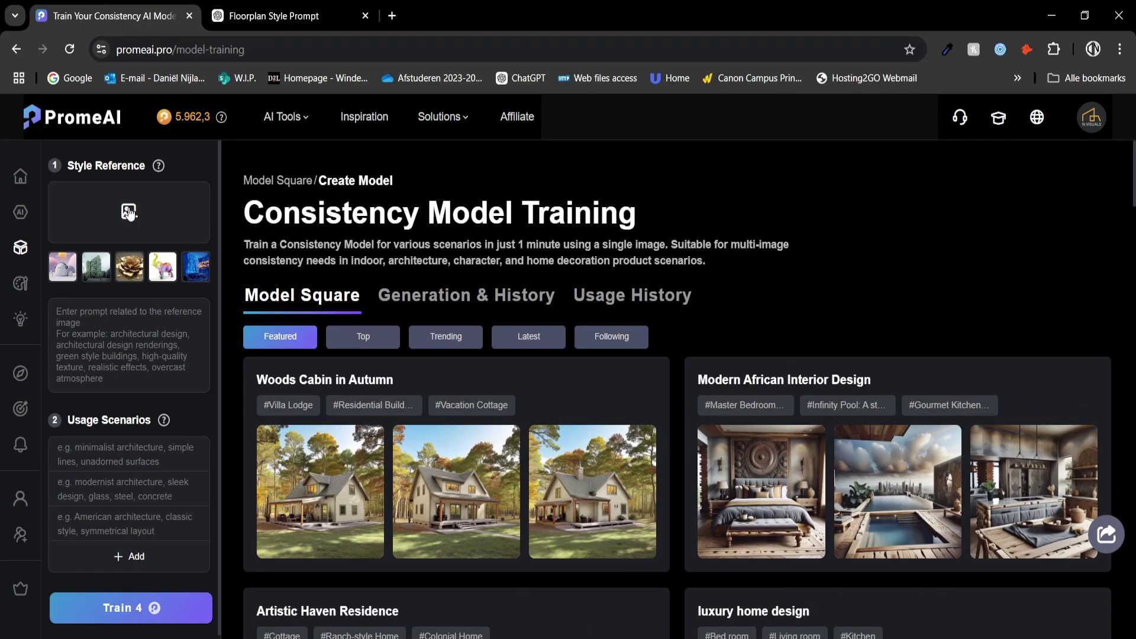
Set the farmhouse kitchen image as style reference and copy the matching prompt from ChatGPT.
click(130, 213)
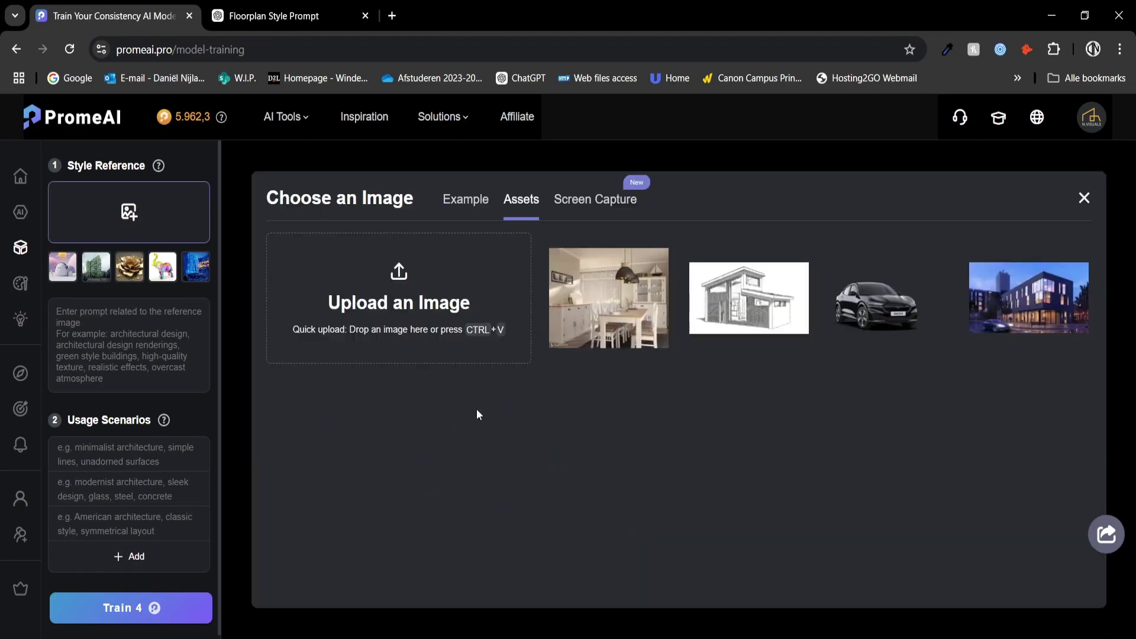
click(599, 299)
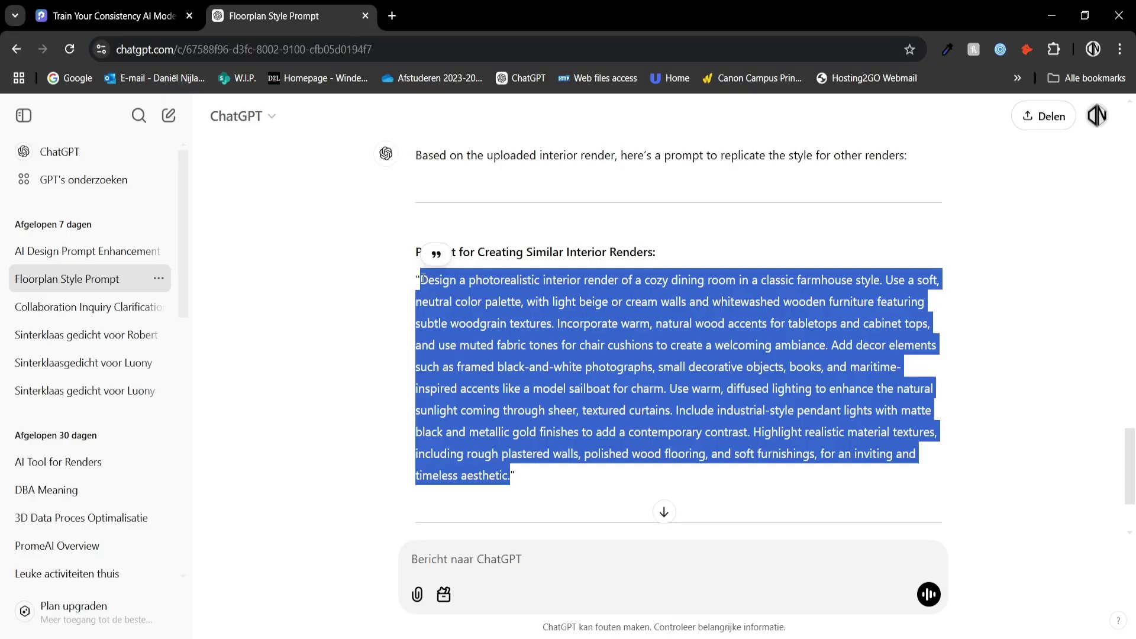
click(428, 296)
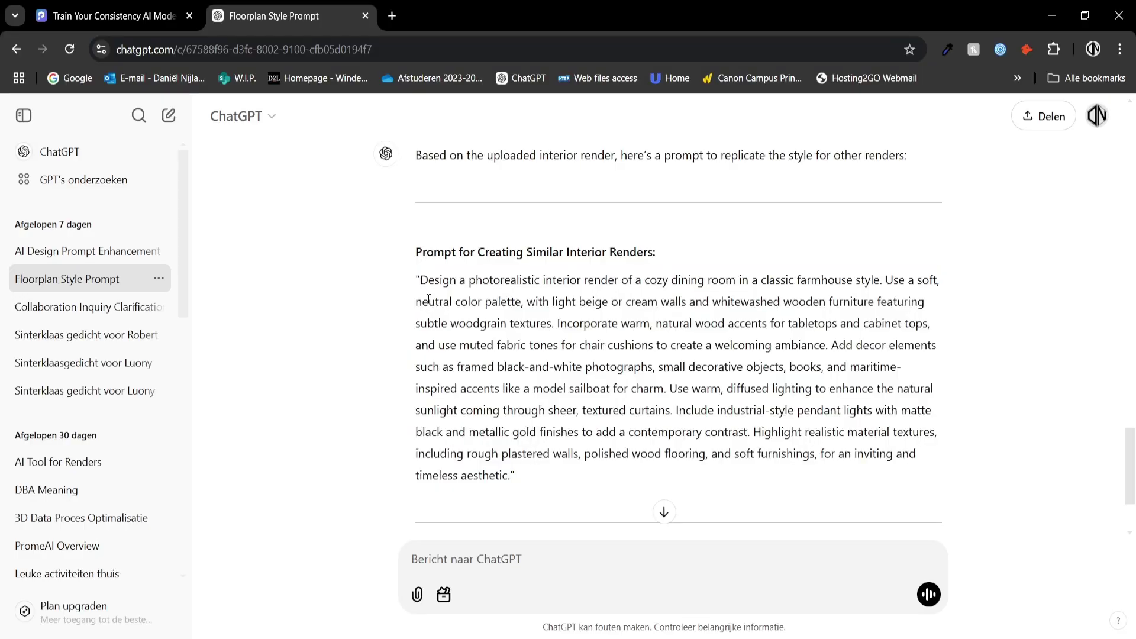
click(118, 16)
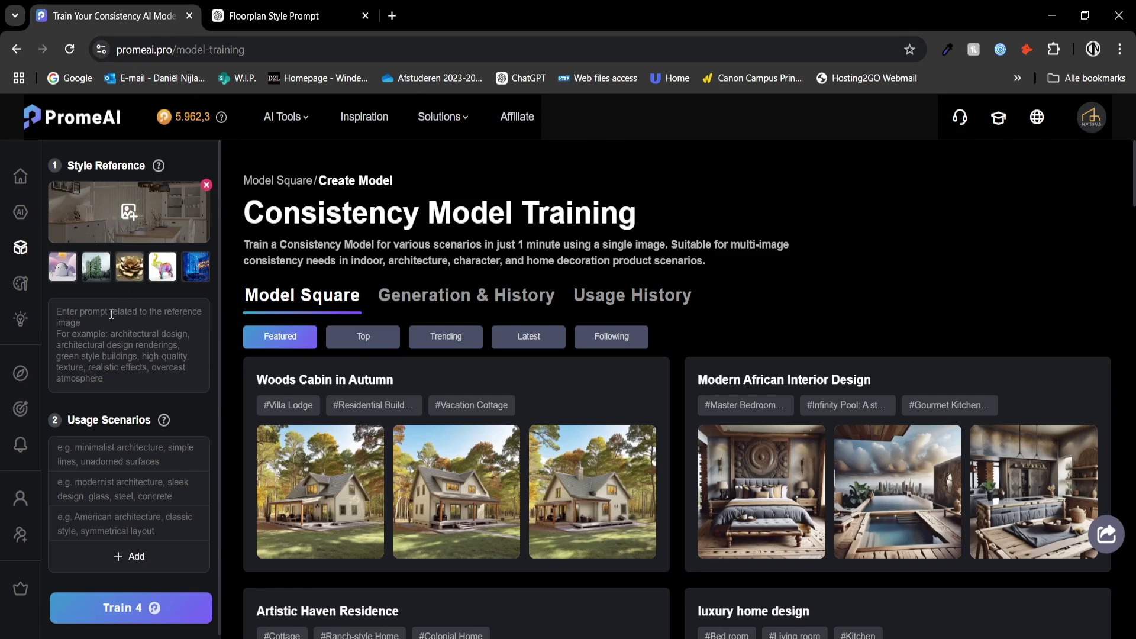
Paste the farmhouse interior prompt and add dining room, living room and bedroom usage scenarios.
key(ctrl+v)
scroll(92, 395, up, 5)
click(83, 536)
text(dining room)
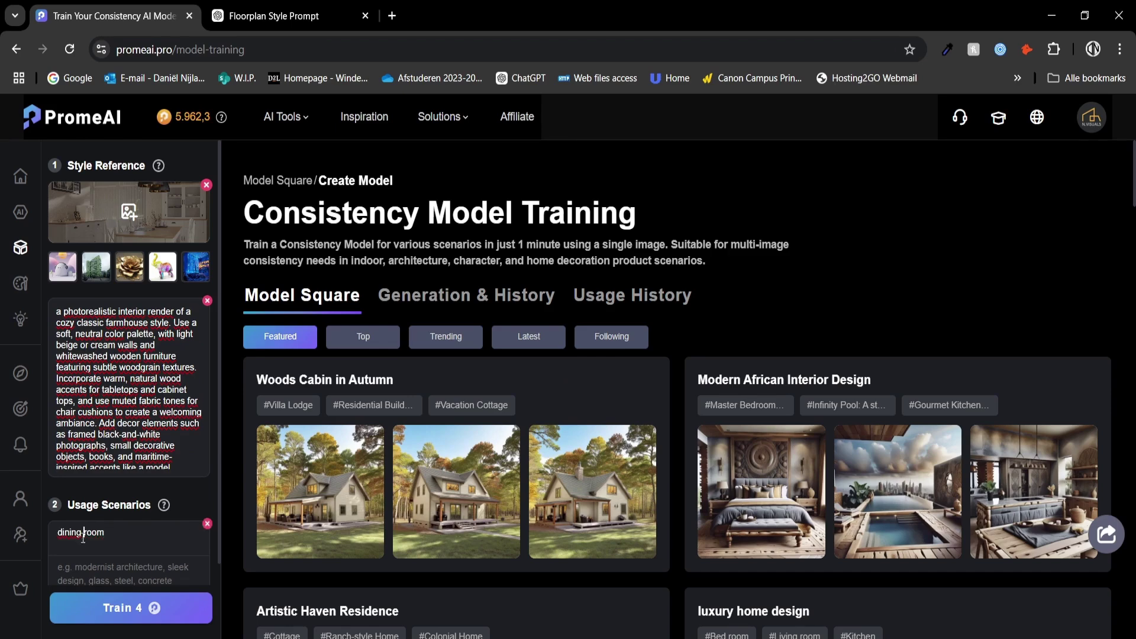
text(a living room)
click(79, 528)
text(a bedroom)
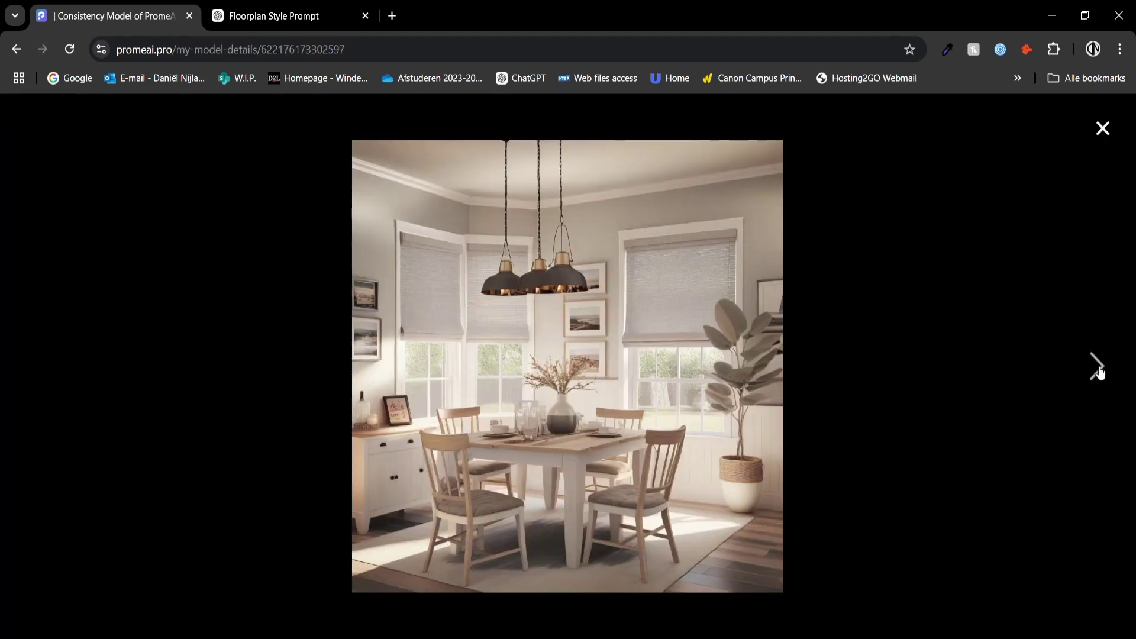
View the living room and bedroom renders, then open the floor-plan sketch rendering details.
click(1098, 367)
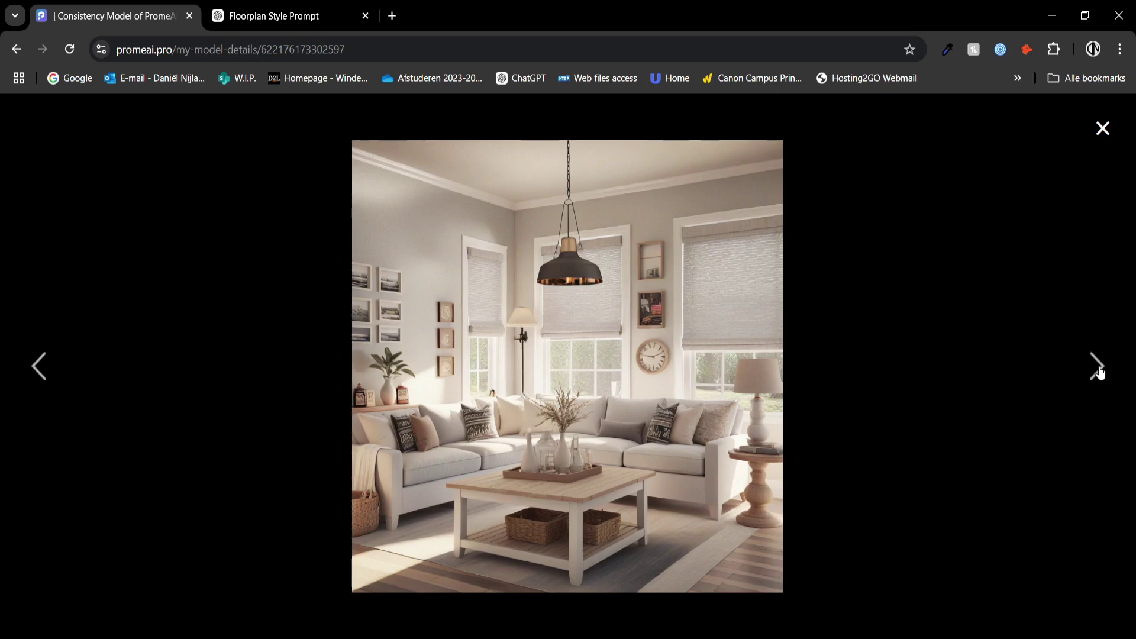
click(1100, 372)
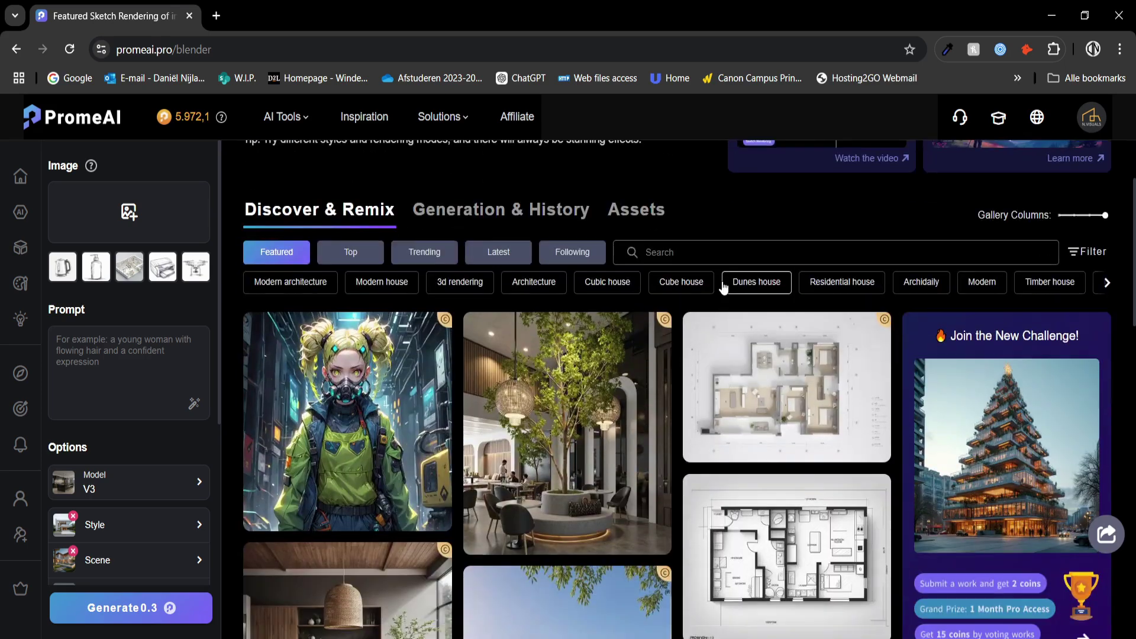
scroll(740, 284, down, 2)
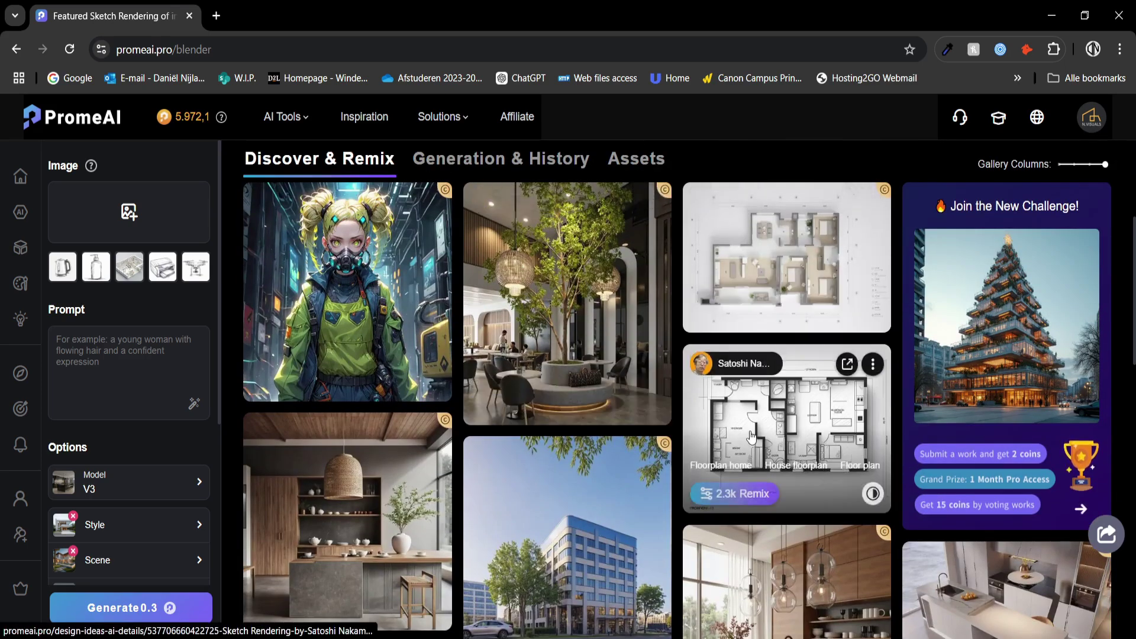
click(844, 448)
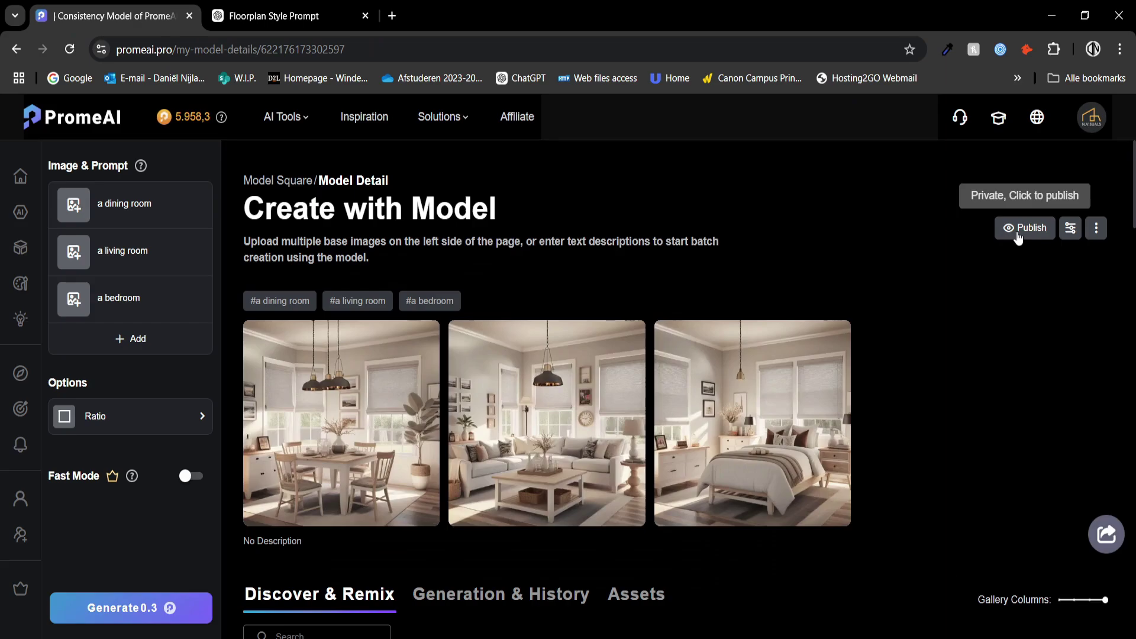
Name the model 'Classic farmhouse interiors' and begin a description of light cozy colours and white wood.
click(1016, 230)
click(525, 250)
text(Classic farmhouse interior)
click(502, 254)
text(house)
key(End)
text(s)
click(506, 322)
text(A classic Farmhouse interior set with light cozy colours and )
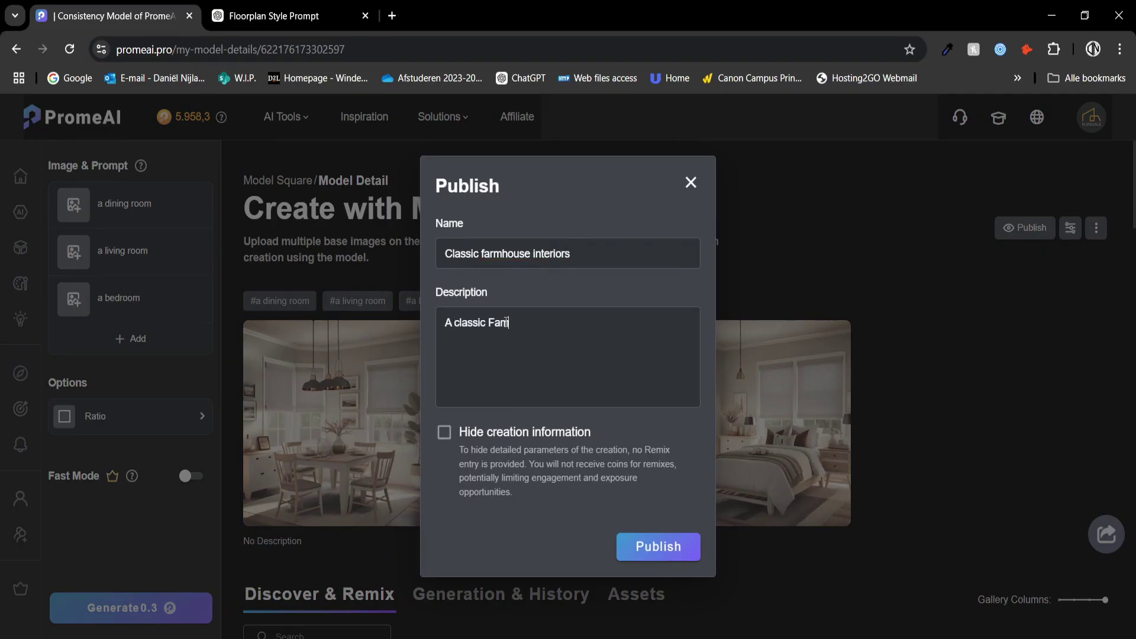
text(white wood as a furniture)
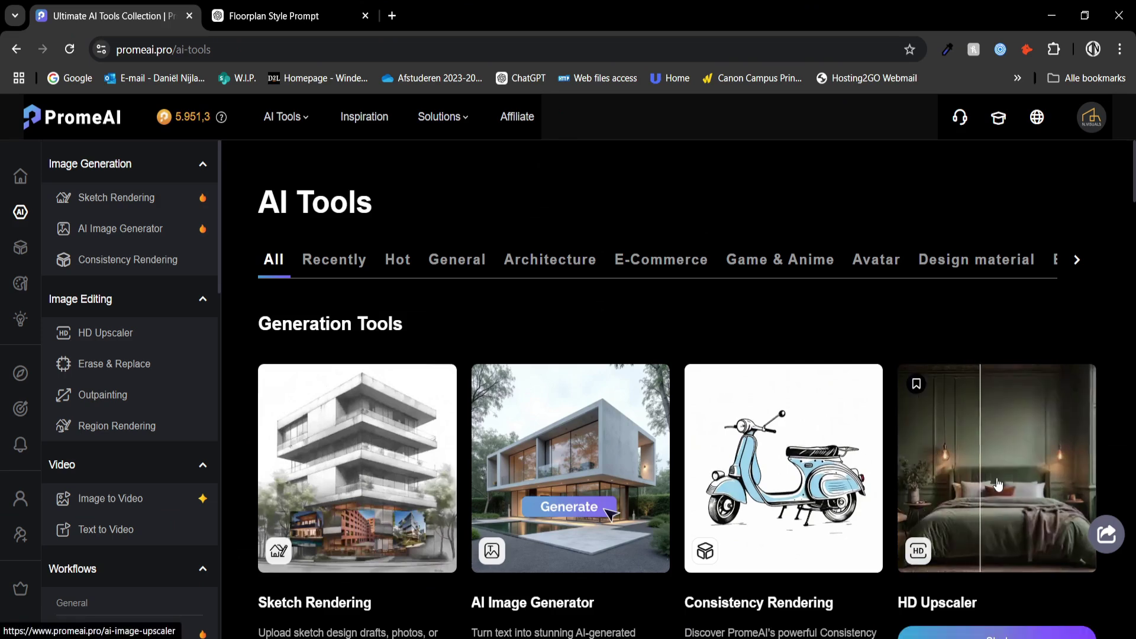
Open the HD Upscaler and load the green-roofed forest cabin render from Assets.
scroll(987, 454, down, 2)
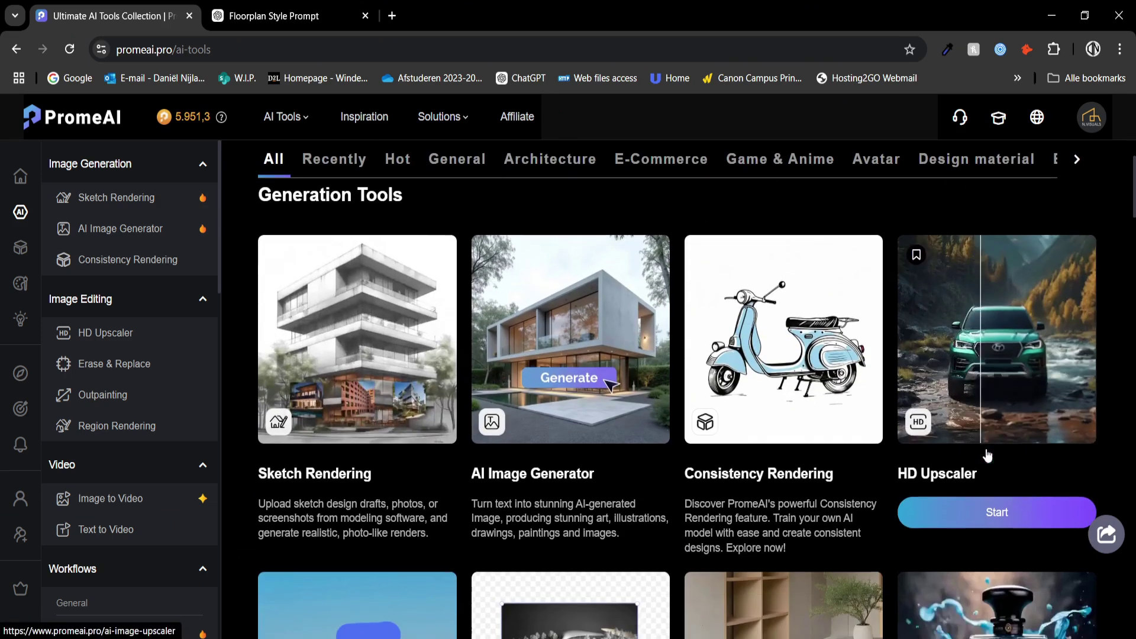
click(977, 514)
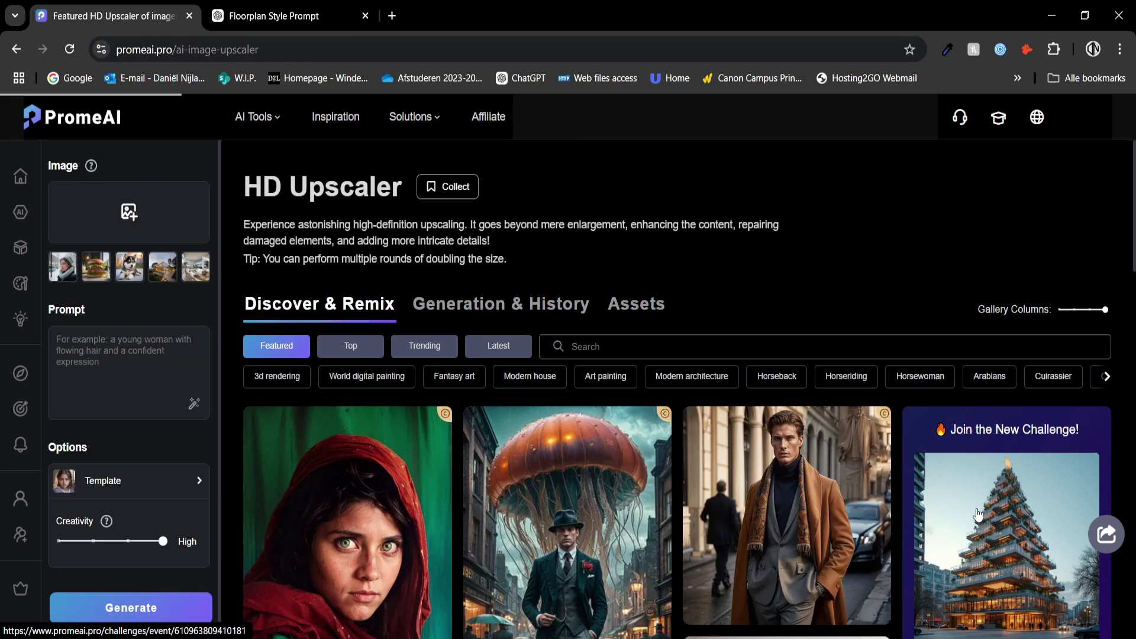
click(93, 217)
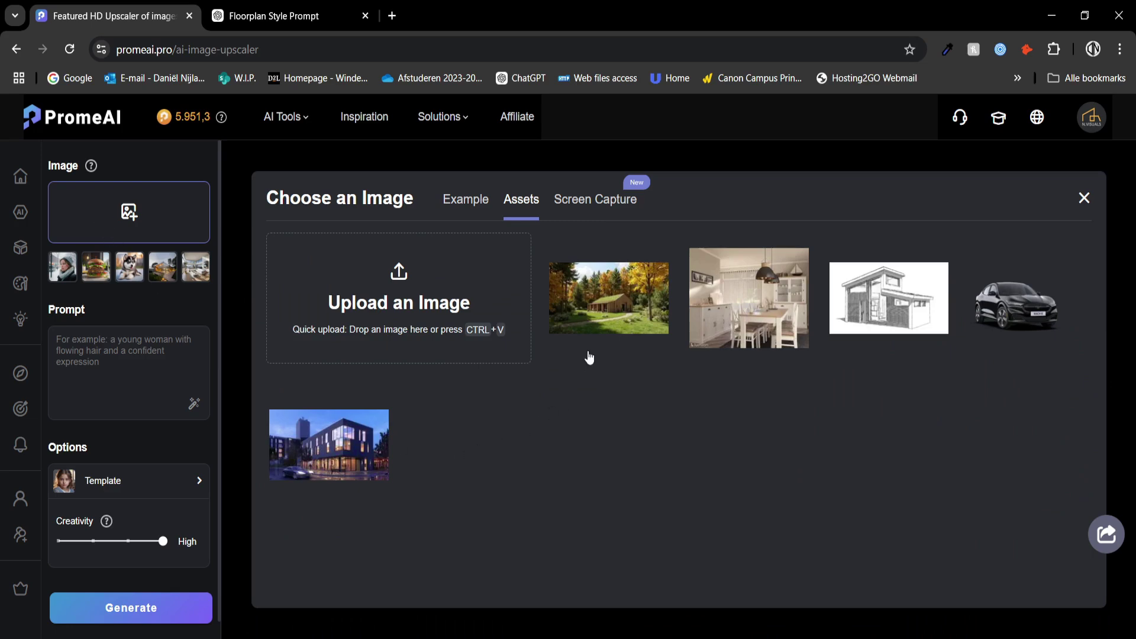
click(610, 302)
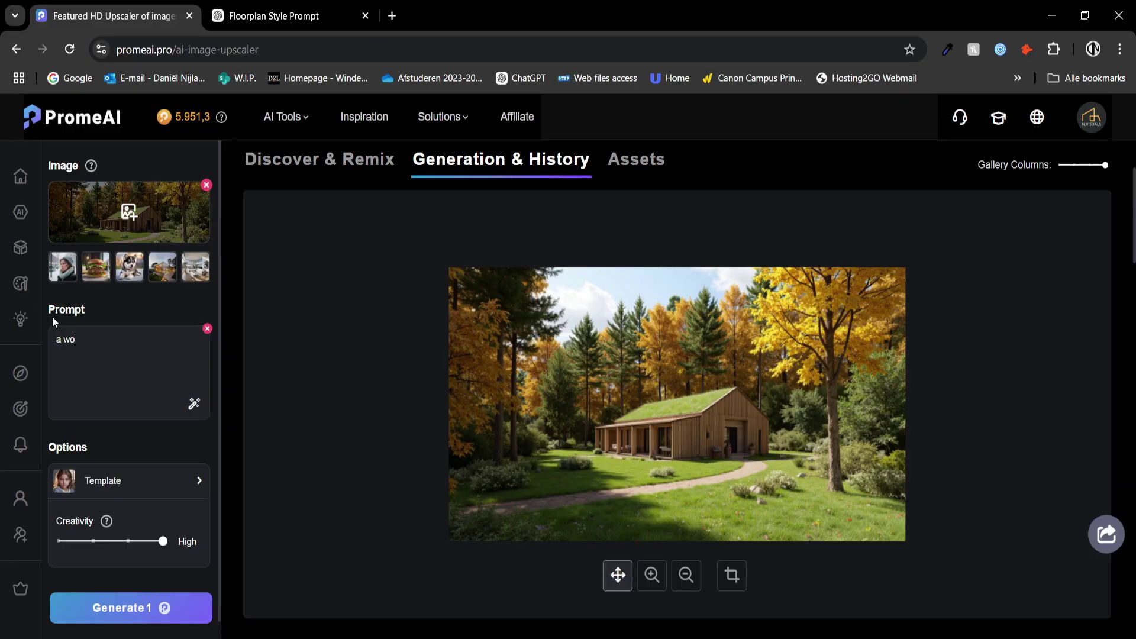
Finish the tiny-house forest prompt, keep the Natural template, upscale, and view the result full screen.
text(en tiny house in a forest landscape.)
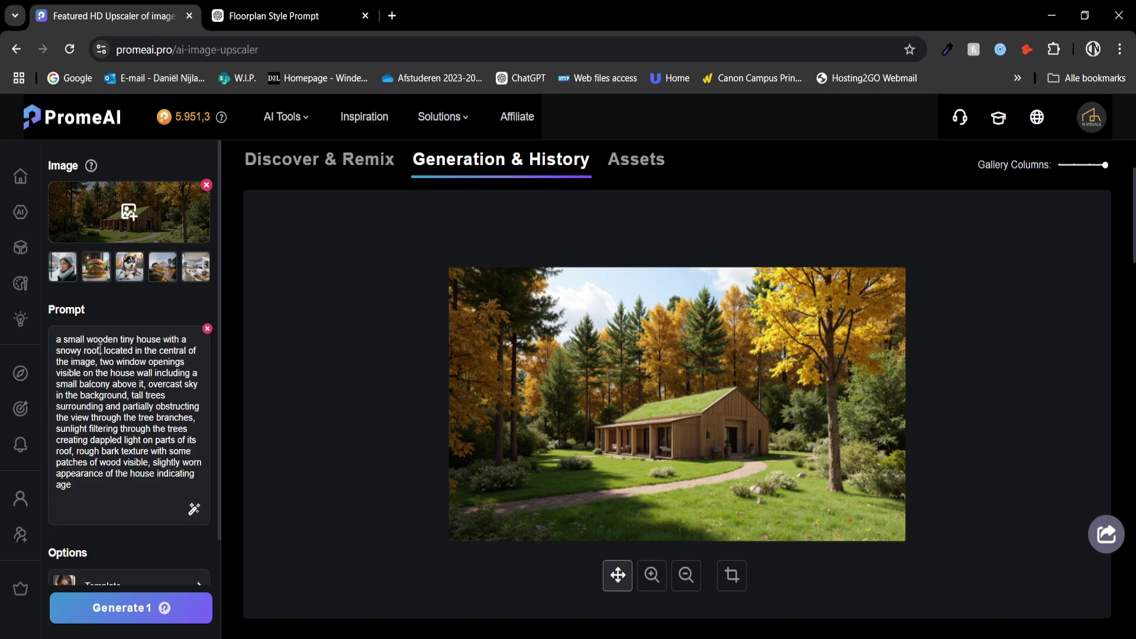
scroll(107, 414, down, 2)
click(124, 470)
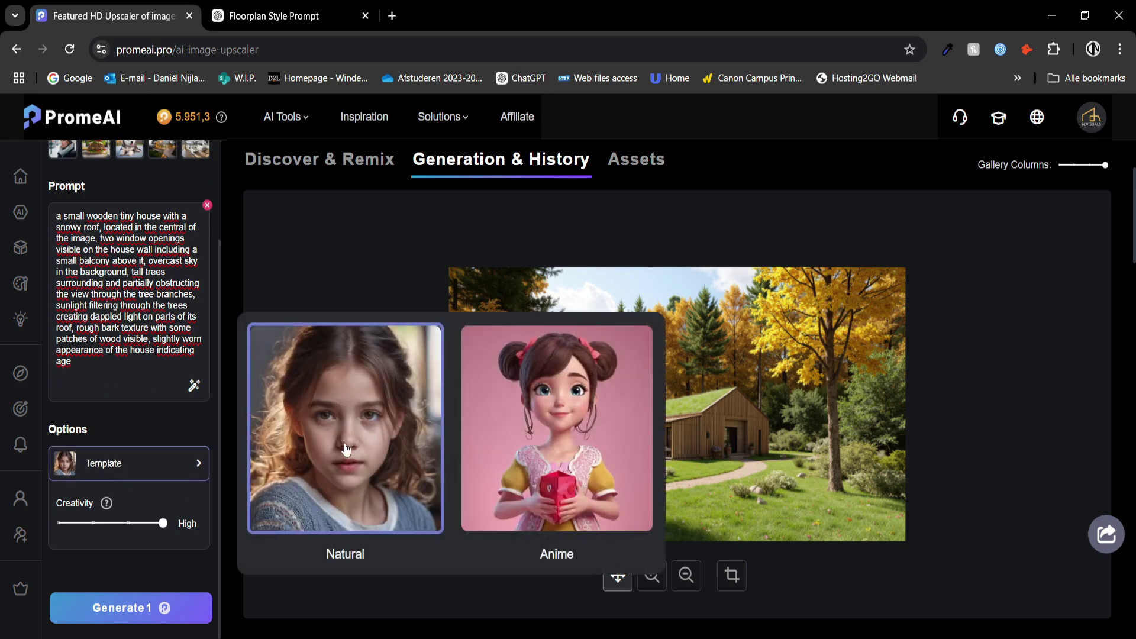
click(136, 461)
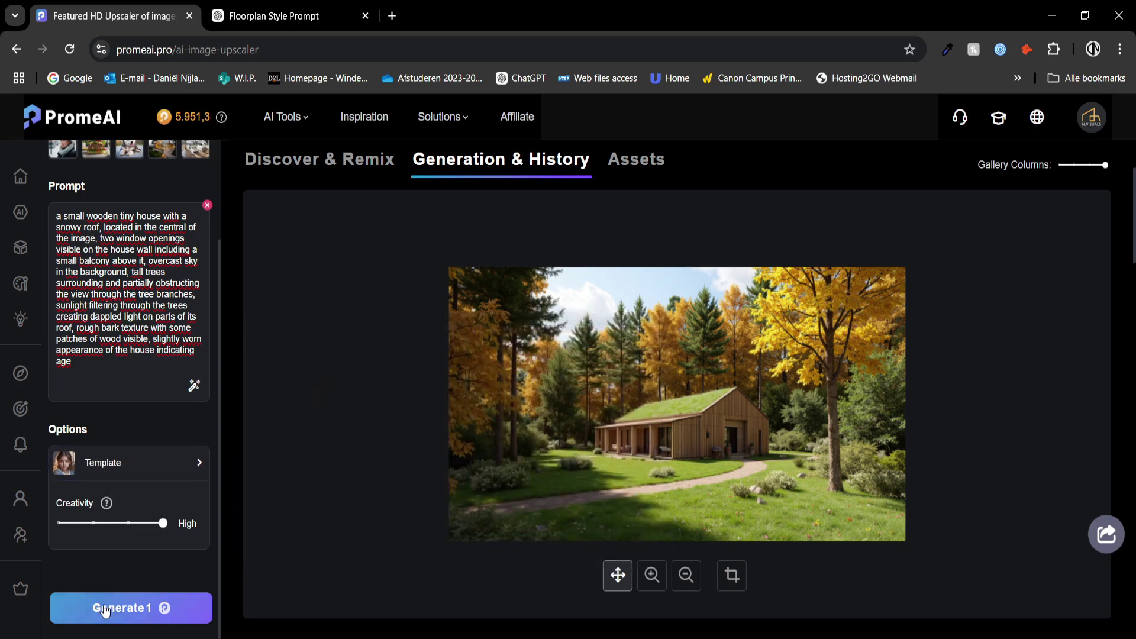
click(134, 615)
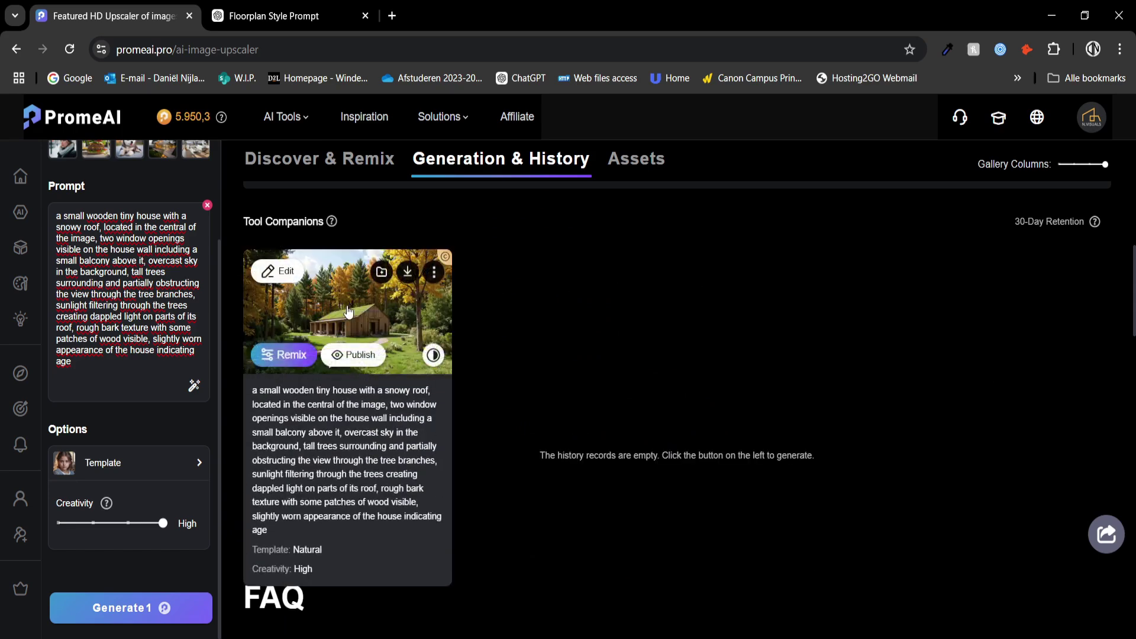
click(348, 309)
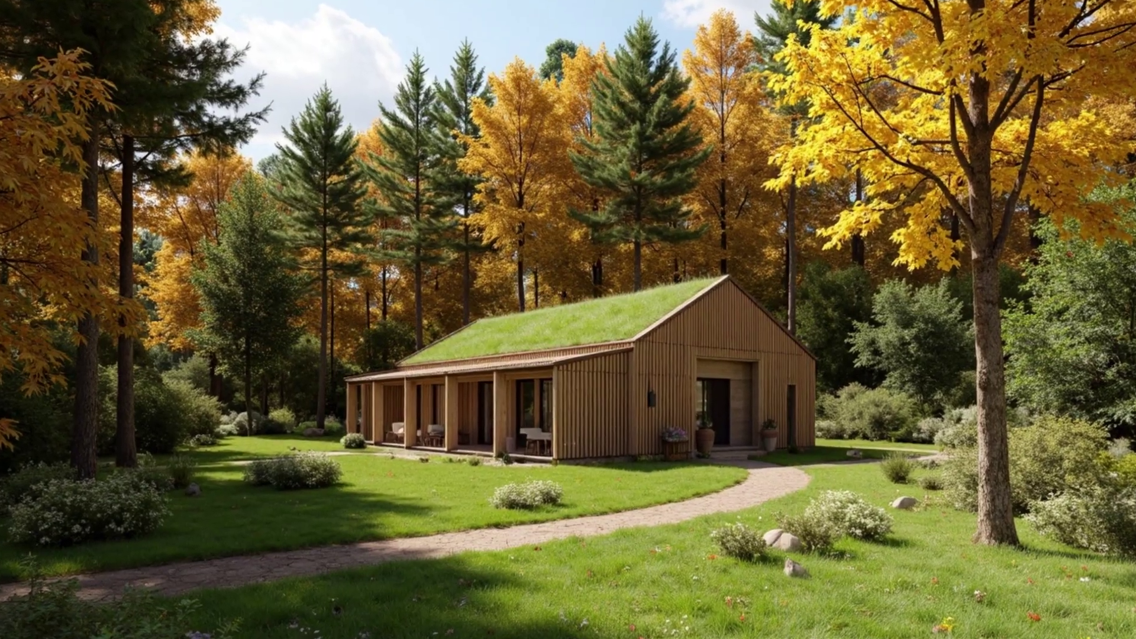